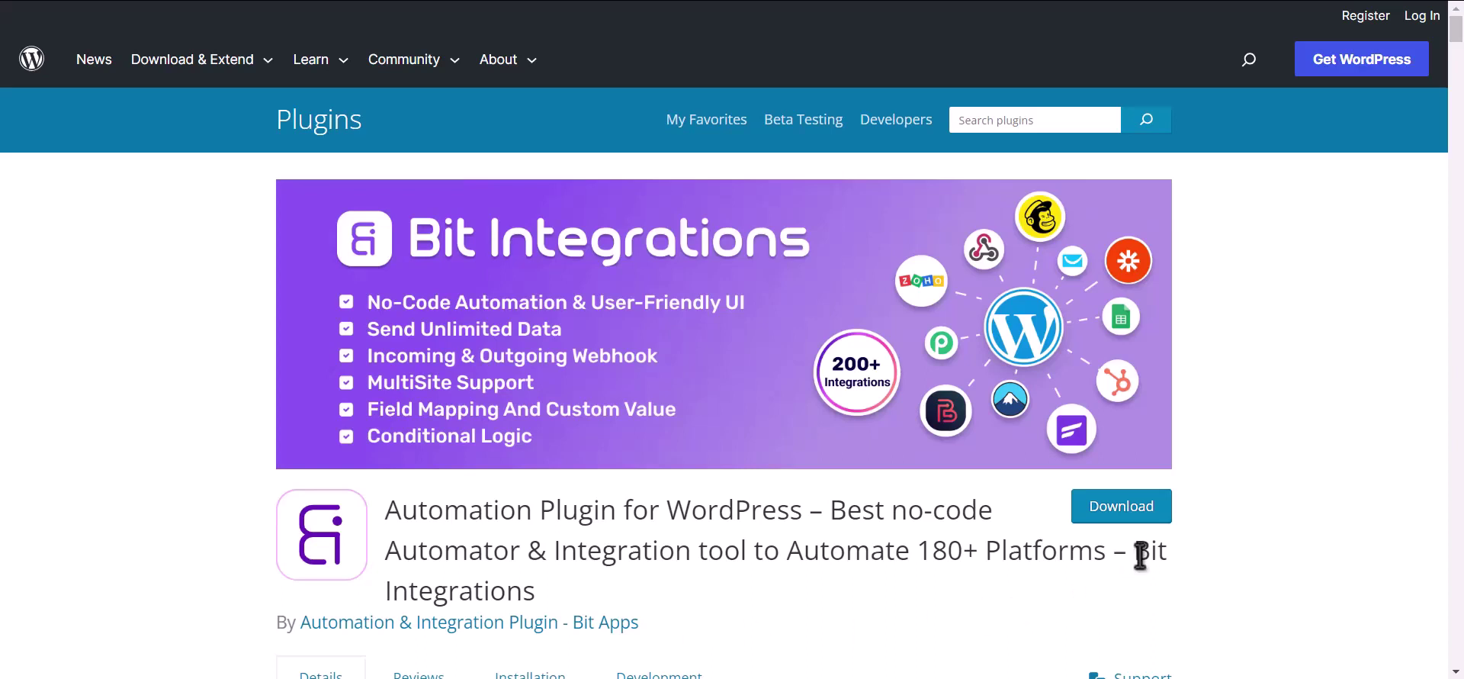
Select the words 'Bit Integrations' in the plugin title on its WordPress.org page.
left_click_drag(1136, 552, 1146, 581)
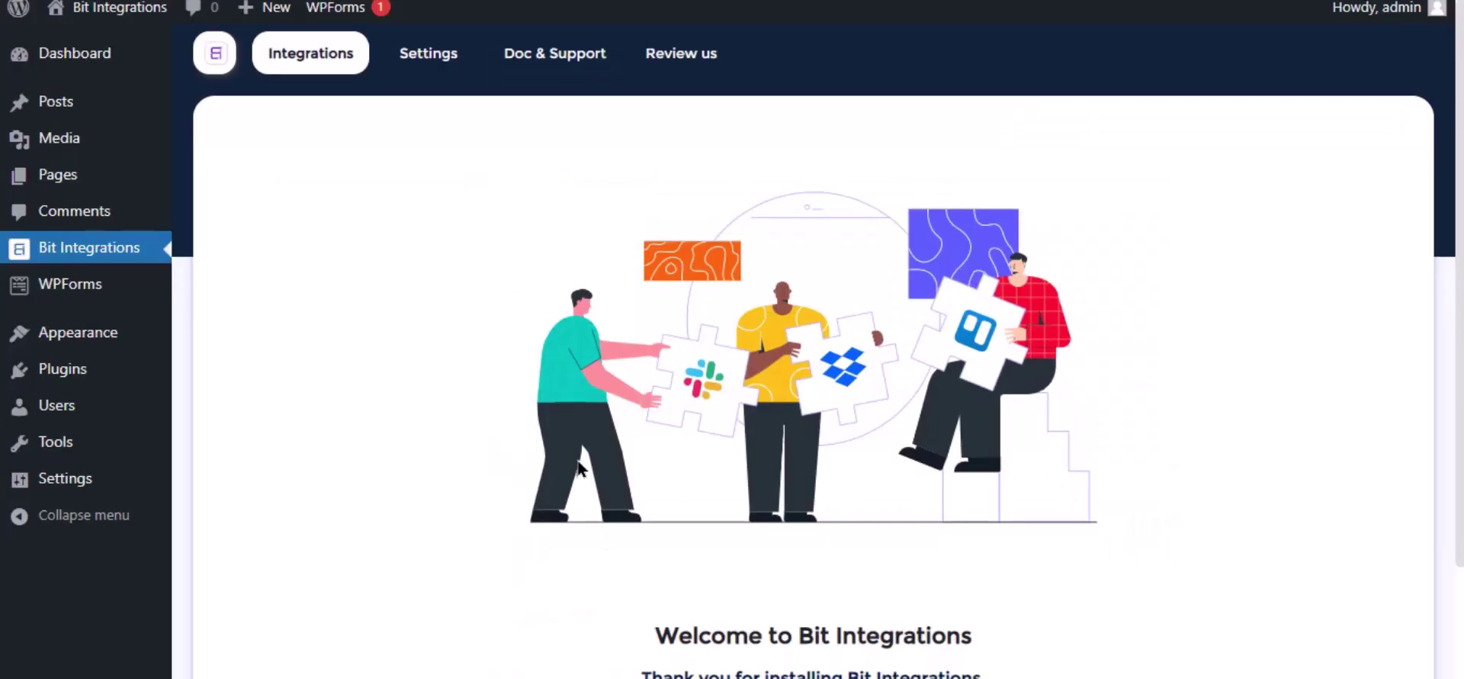
Start a new integration triggered by WPForms' Simple Contact Form.
scroll(620, 566, "down", 3)
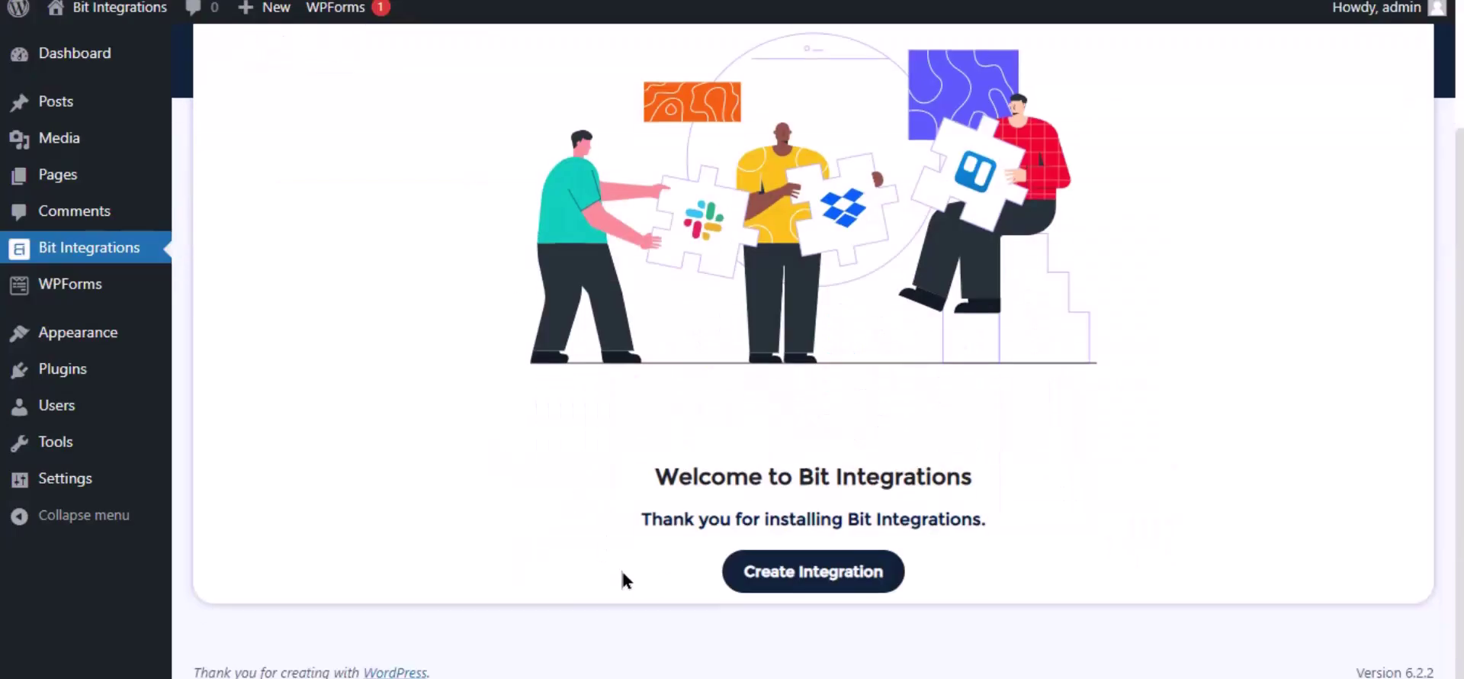
left_click(803, 595)
type("wp")
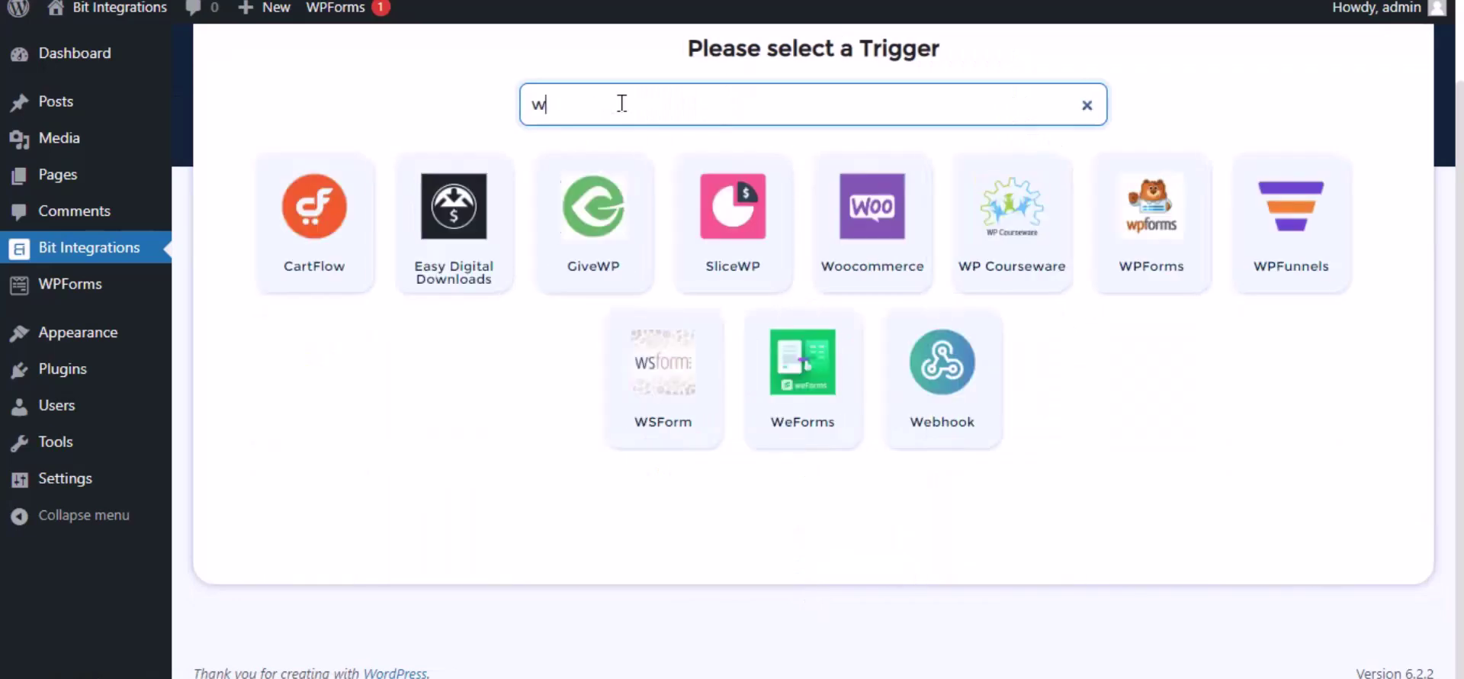
left_click(942, 267)
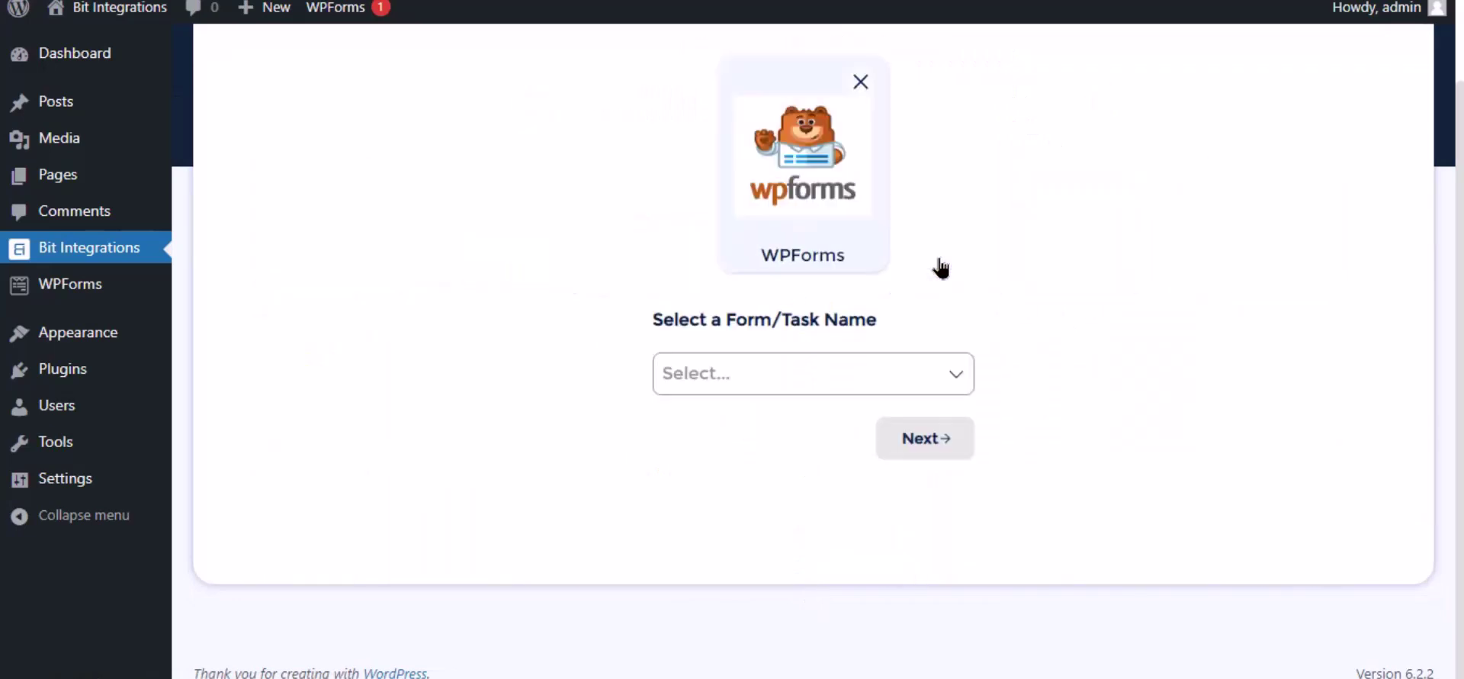
left_click(786, 369)
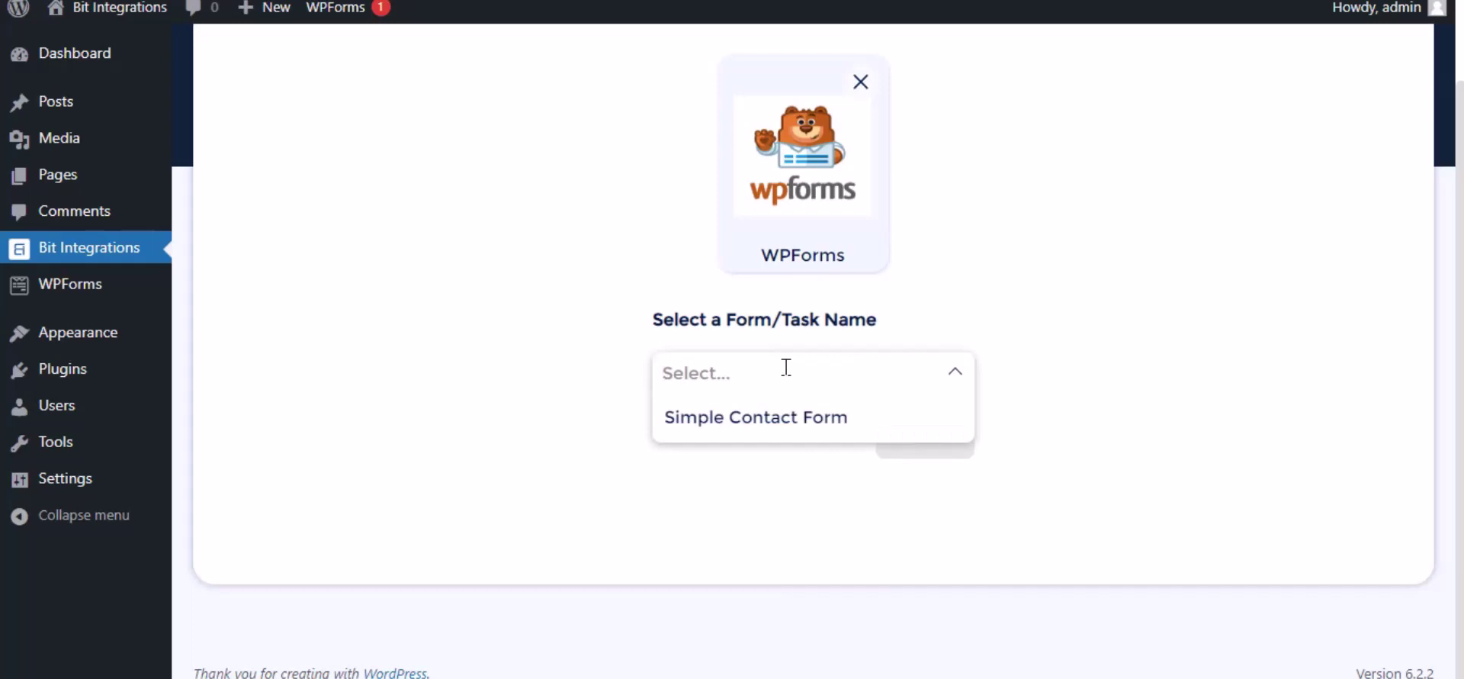
left_click(784, 419)
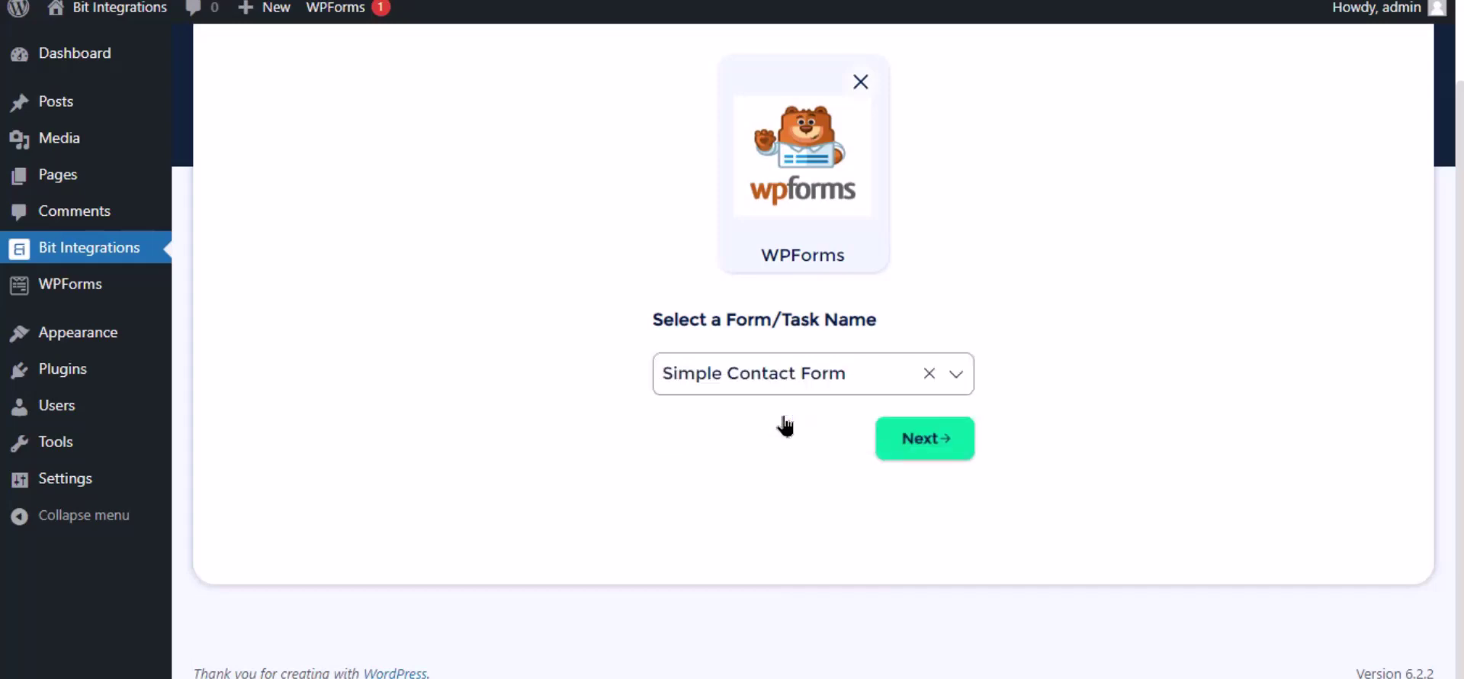
left_click(925, 449)
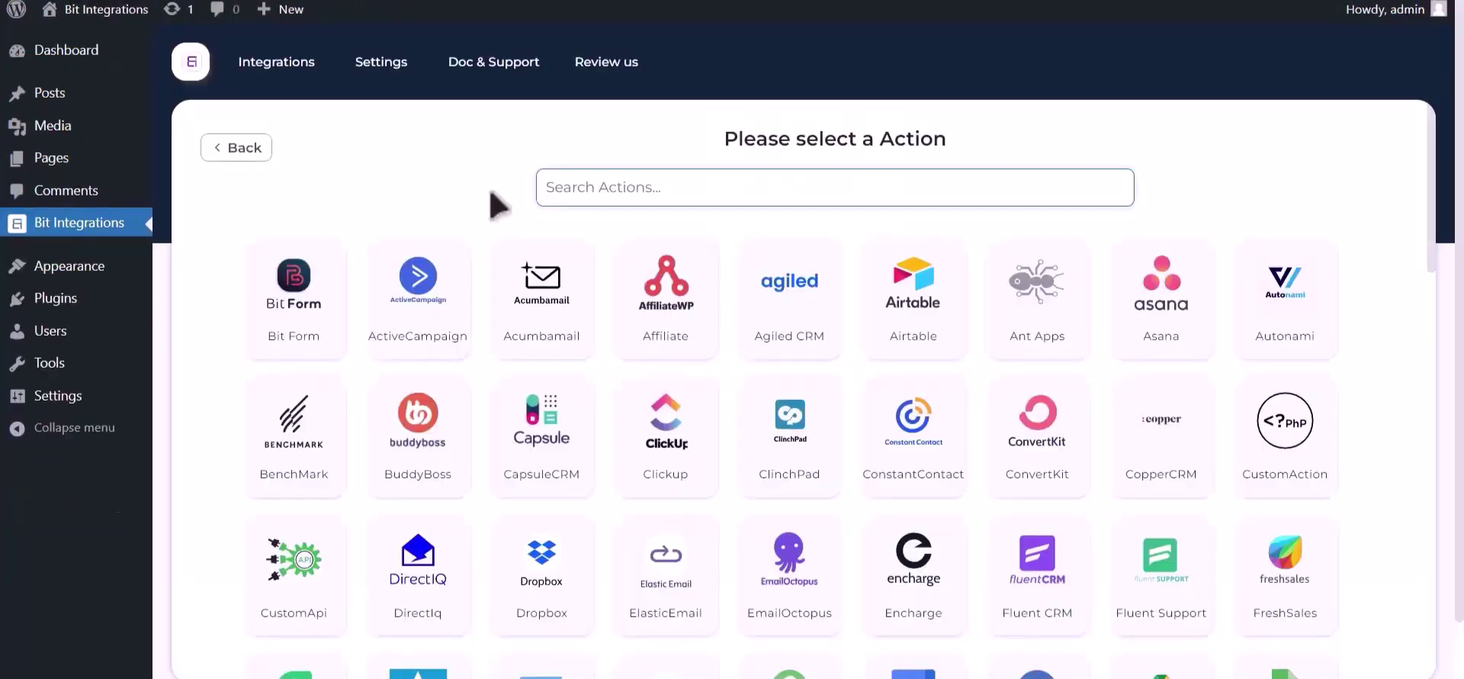
Choose Google Sheet as the action and highlight the note about getting client credentials.
type("go")
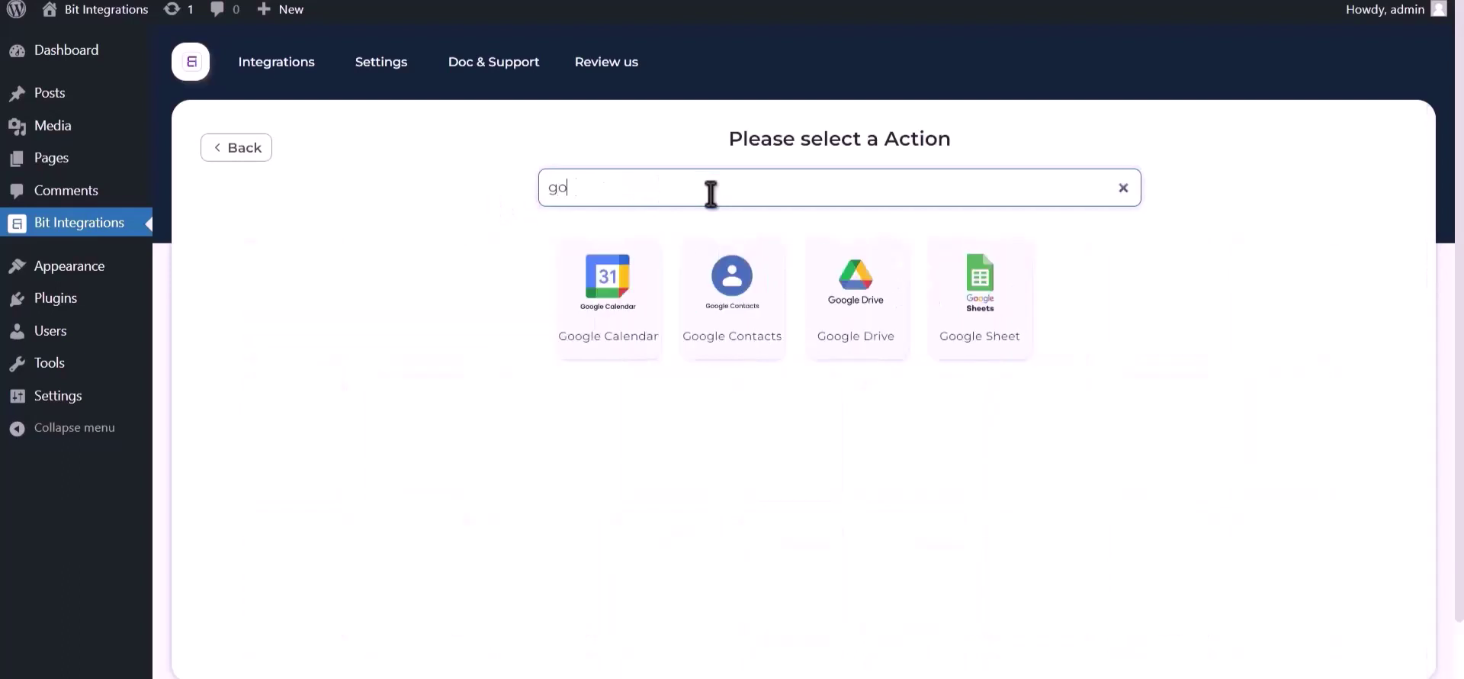
type("ogle sheet")
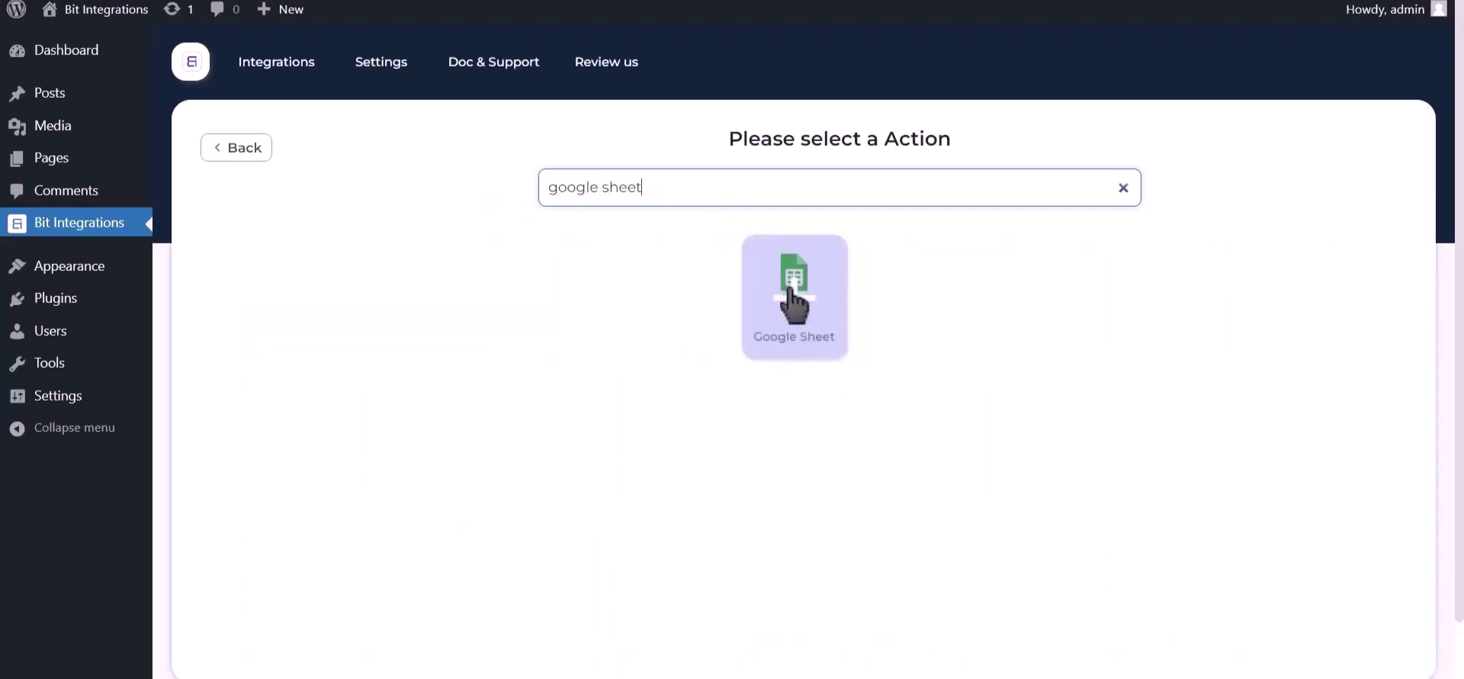
left_click(794, 293)
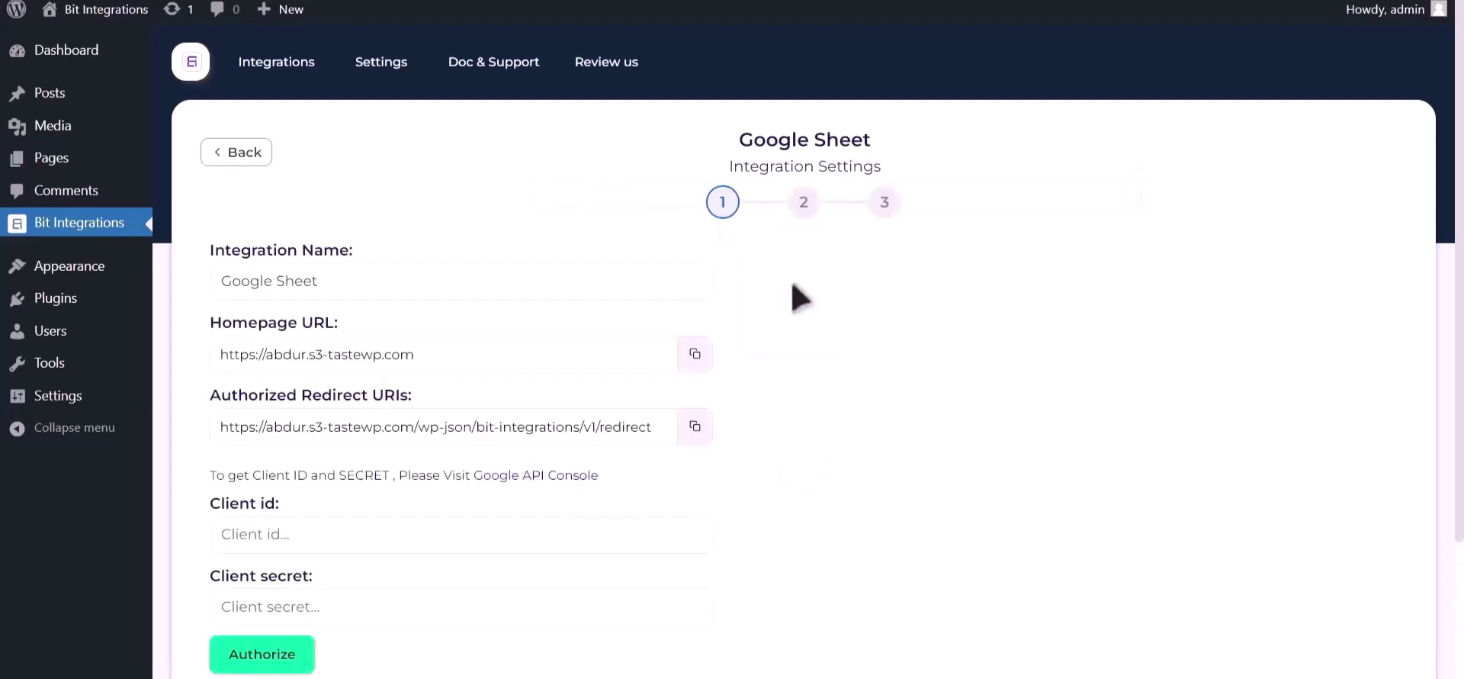
left_click_drag(209, 475, 513, 477)
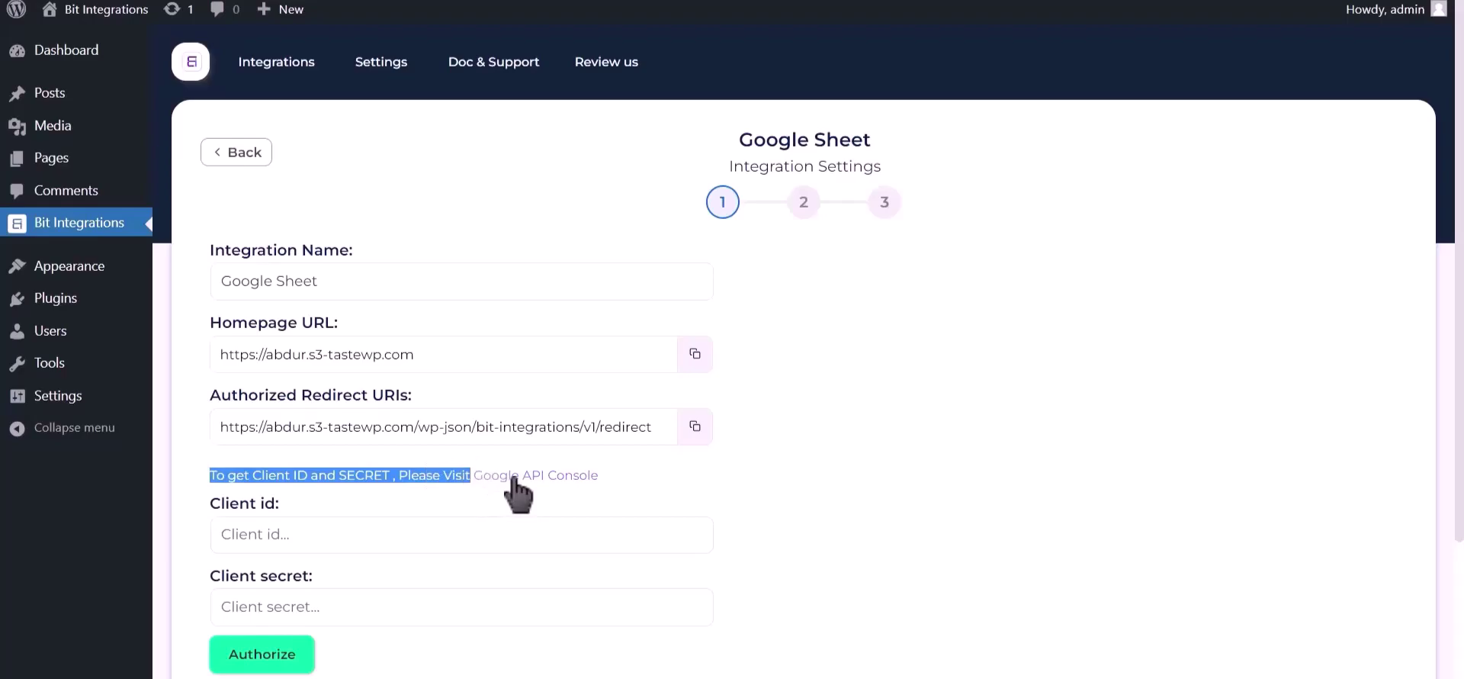
Enable the Google Drive API in the Google Cloud project.
left_click(513, 477)
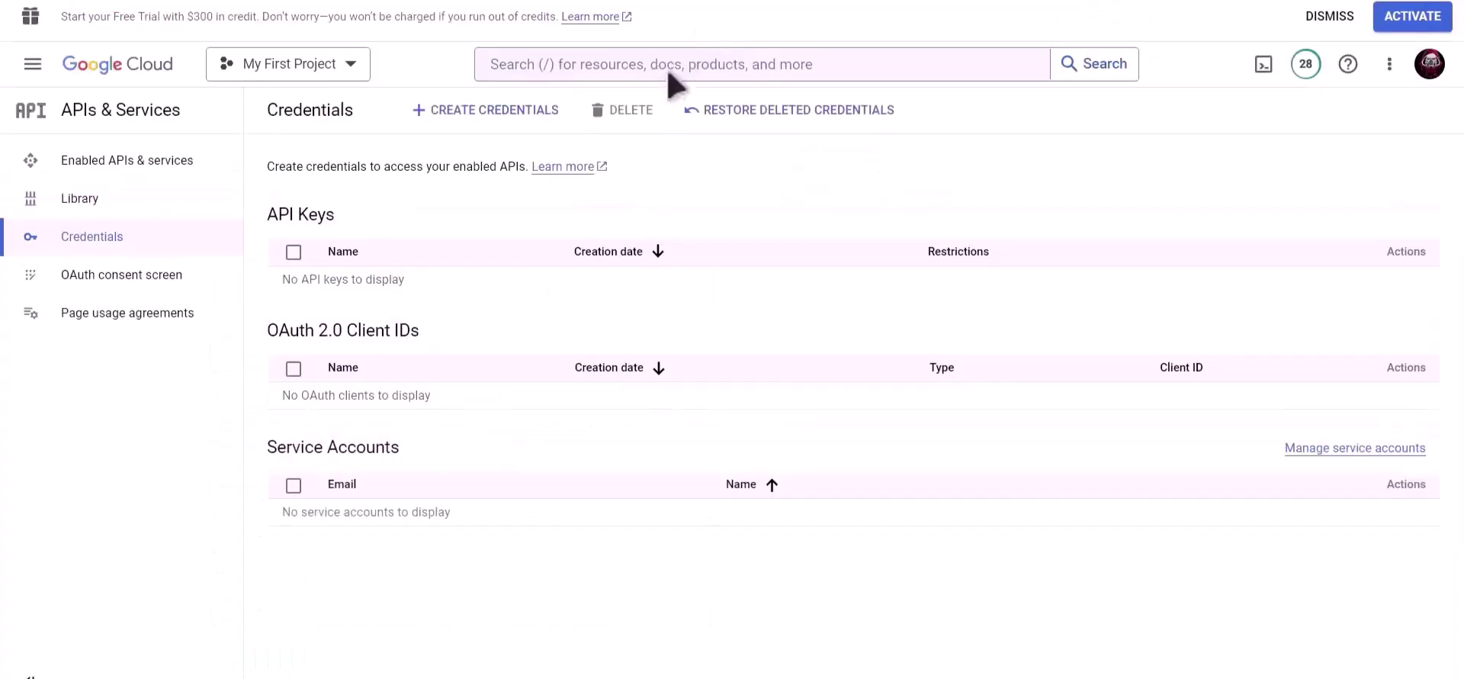
left_click(669, 68)
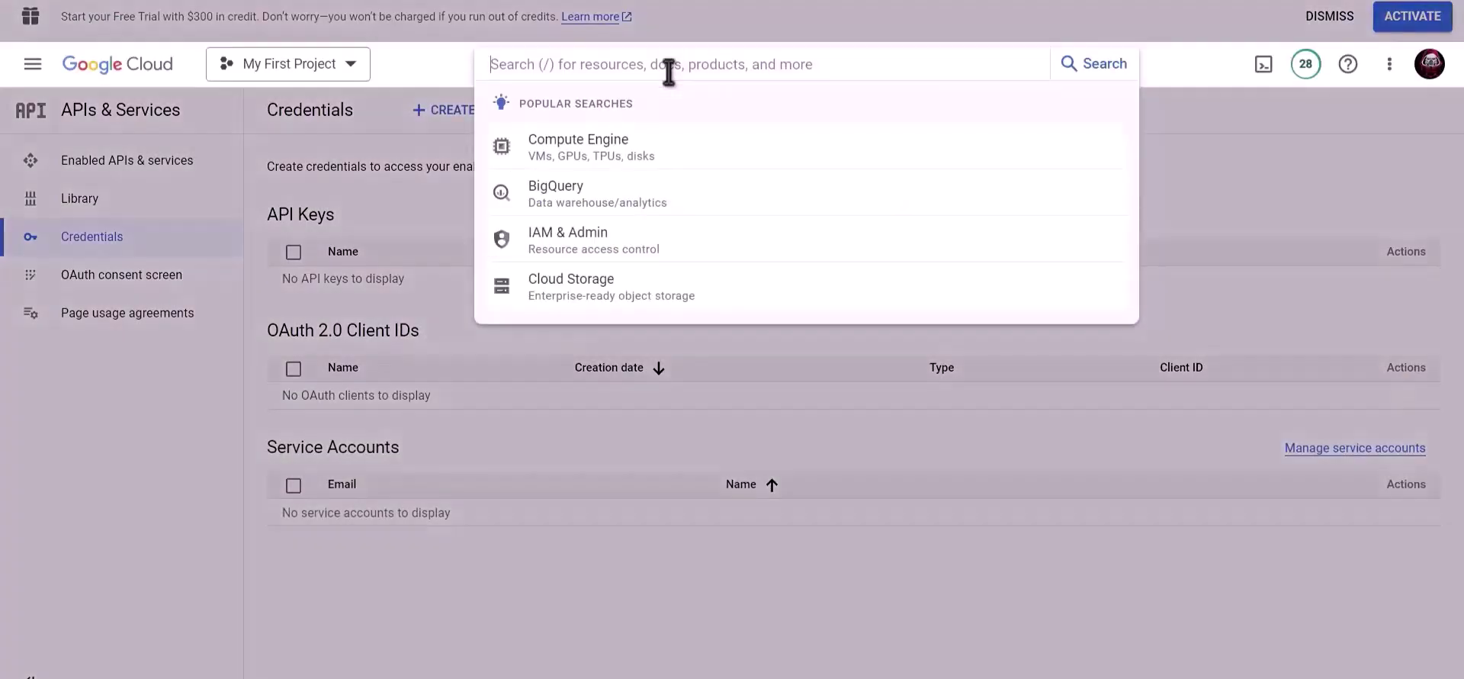
type("Google dr")
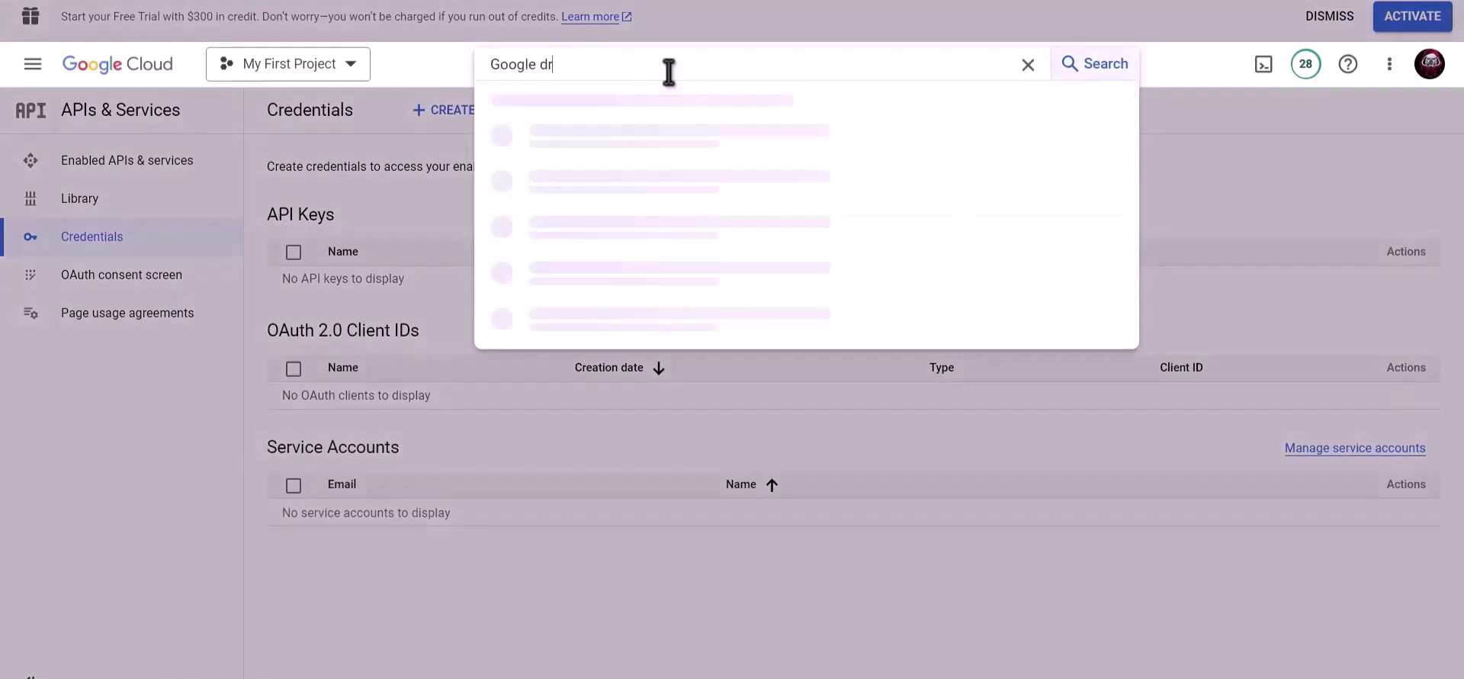
type("ive api")
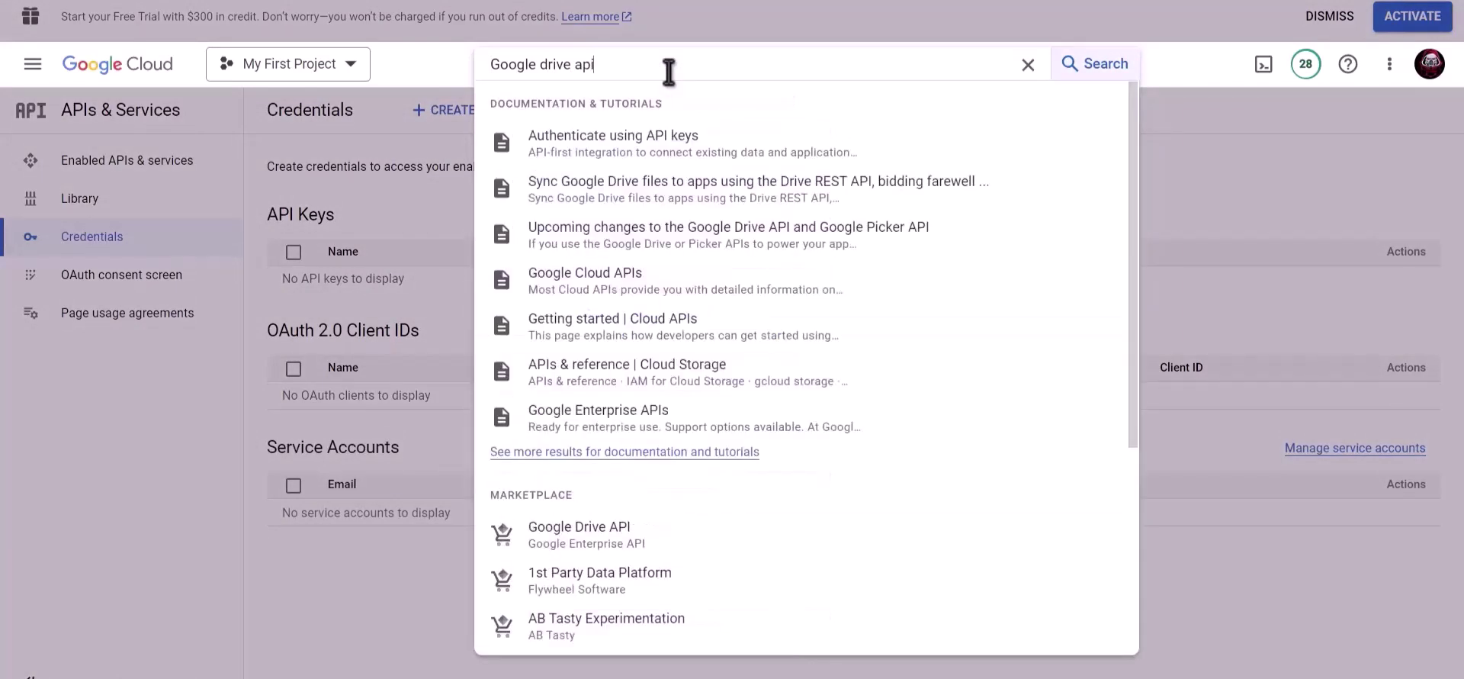
left_click(608, 538)
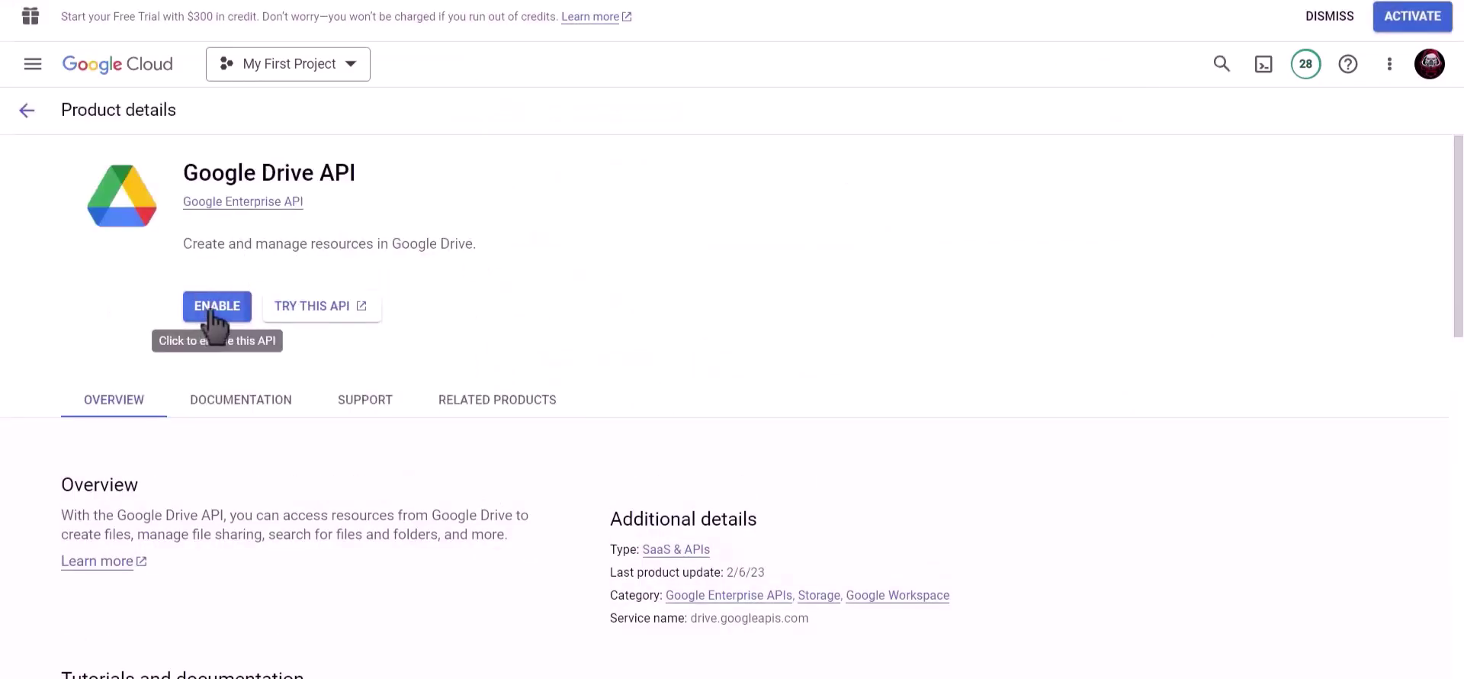
left_click(216, 309)
Enable the Google Sheets API as well.
left_click(782, 65)
type("g")
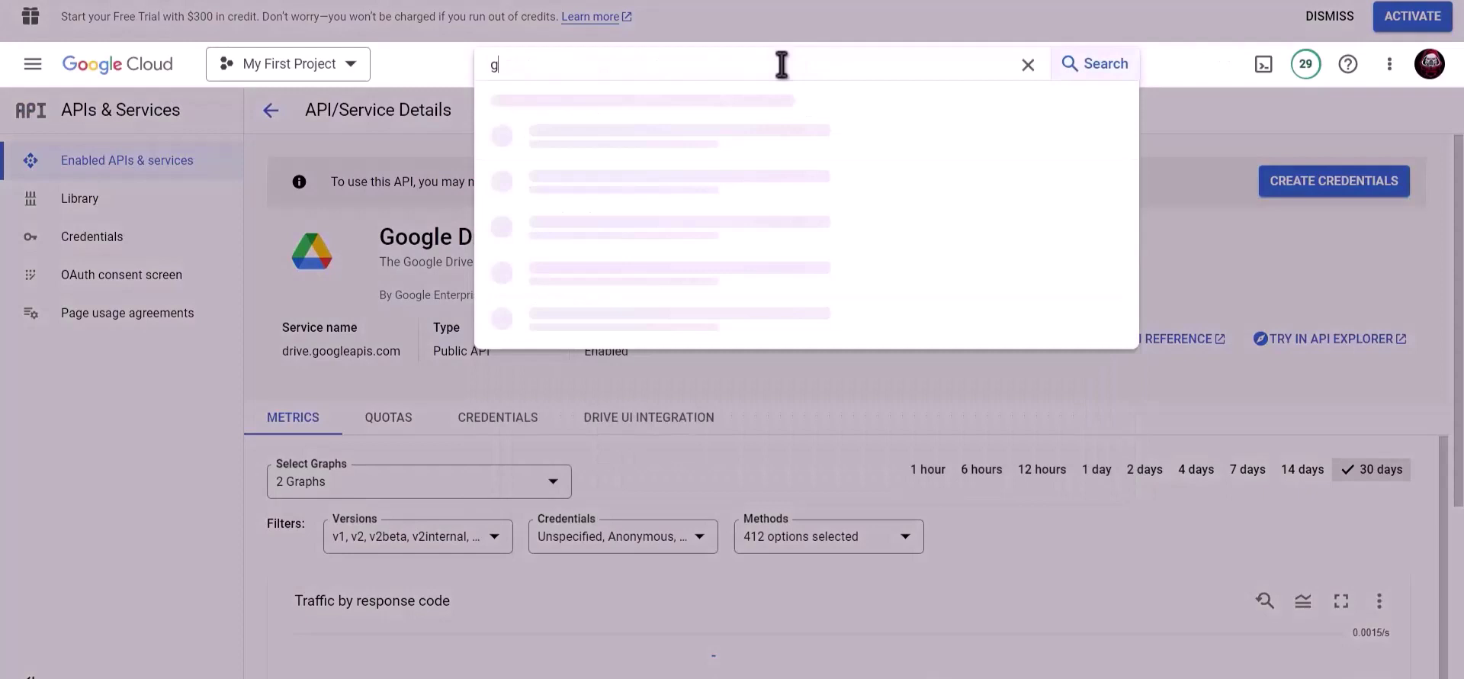
type("oogle sheet")
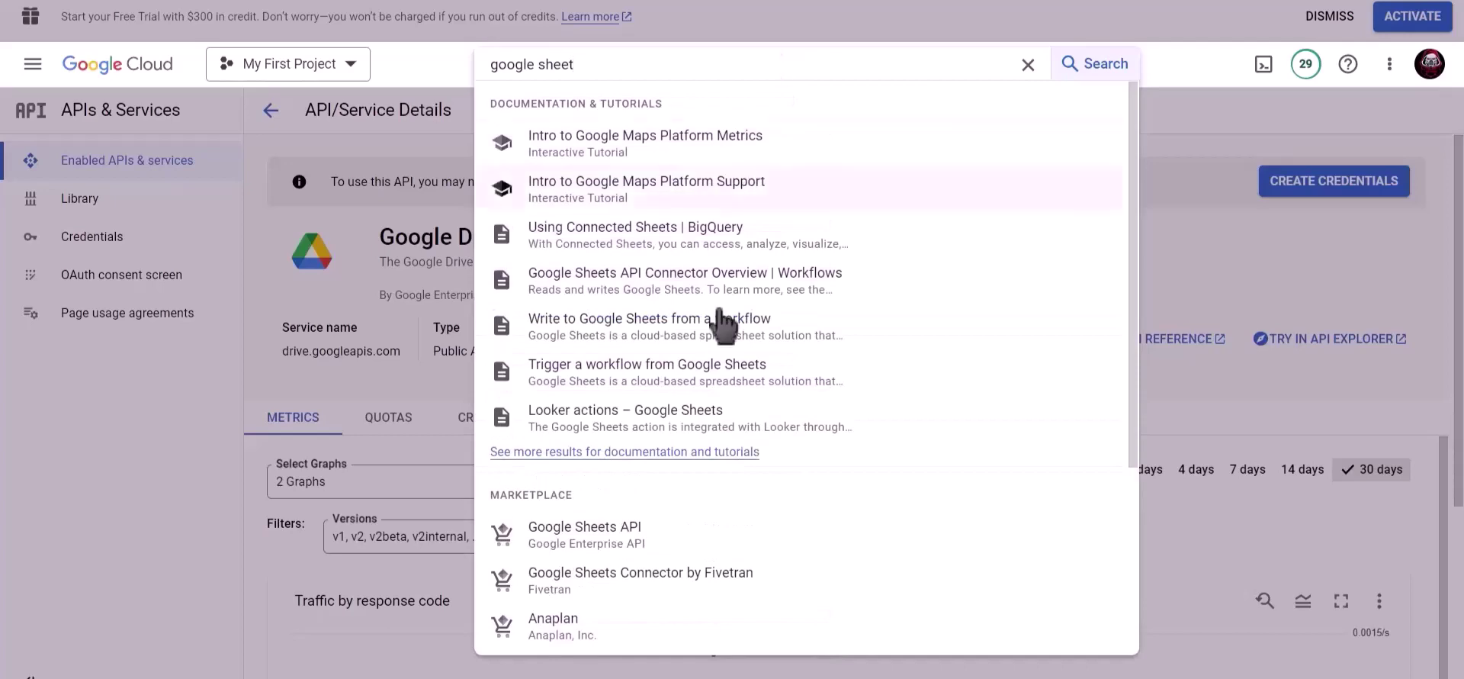
left_click(612, 538)
left_click(202, 305)
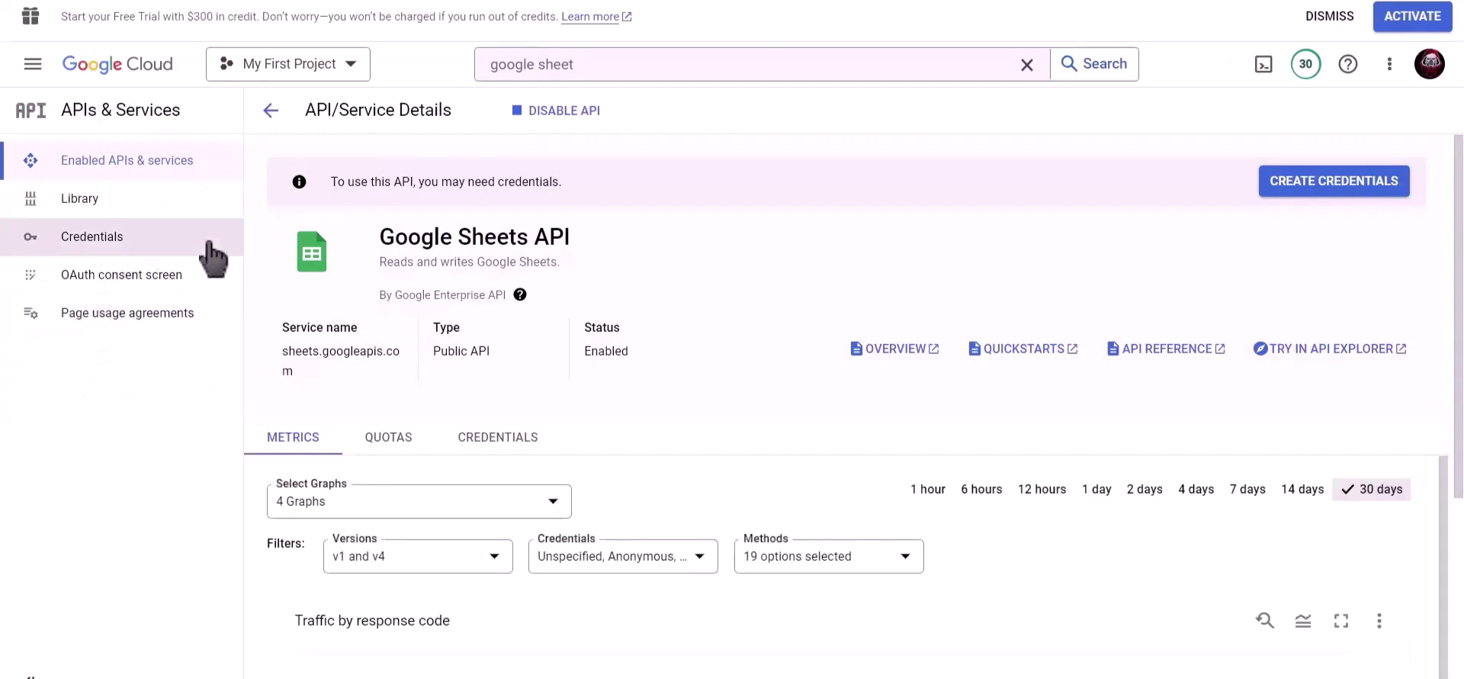
Begin a Web application OAuth client ID named Bit Integrations under Credentials.
left_click(131, 246)
left_click(494, 116)
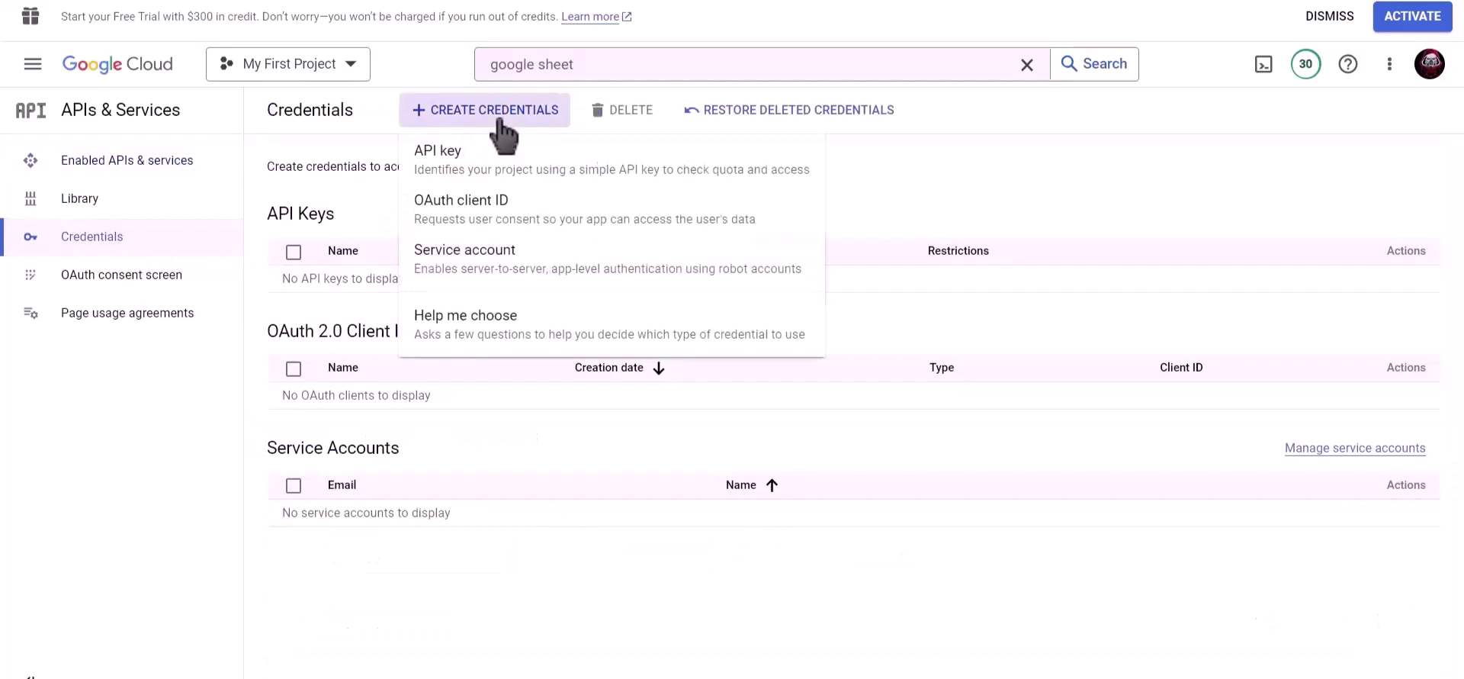
left_click(568, 223)
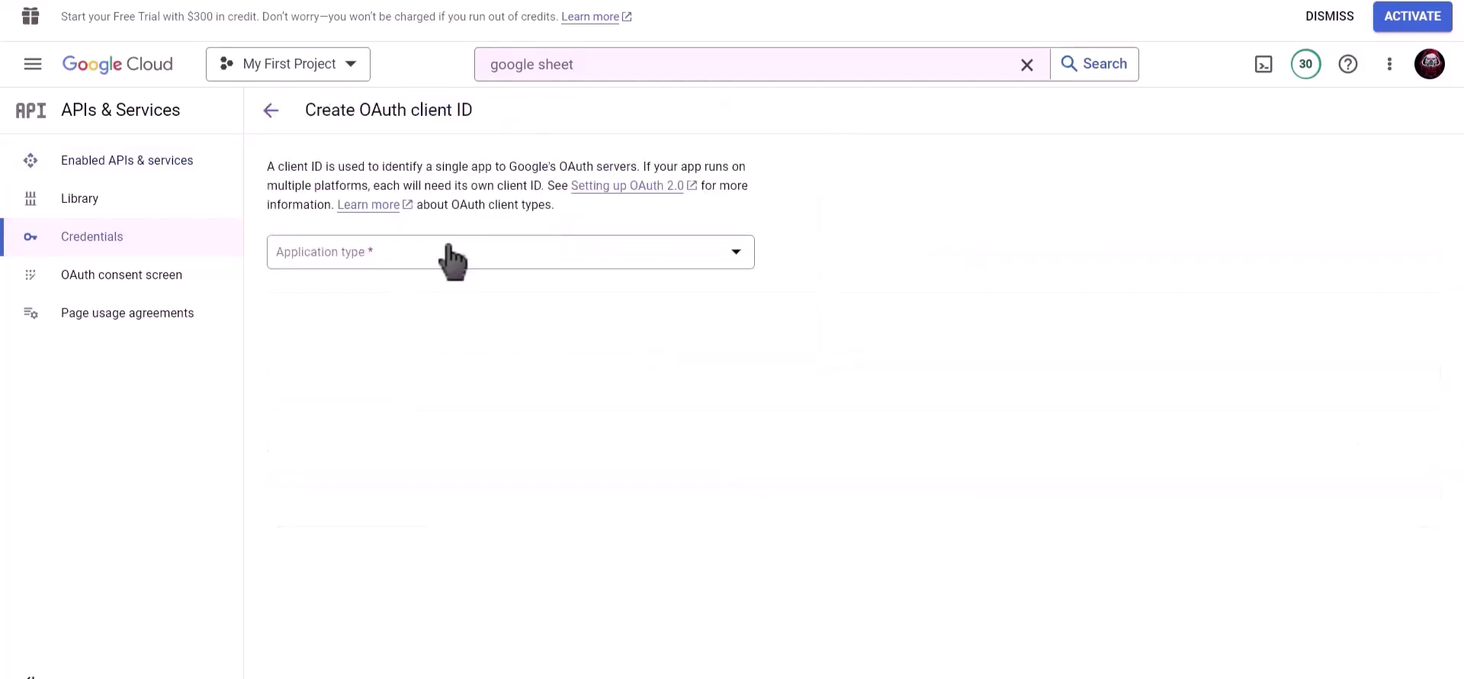
left_click(454, 256)
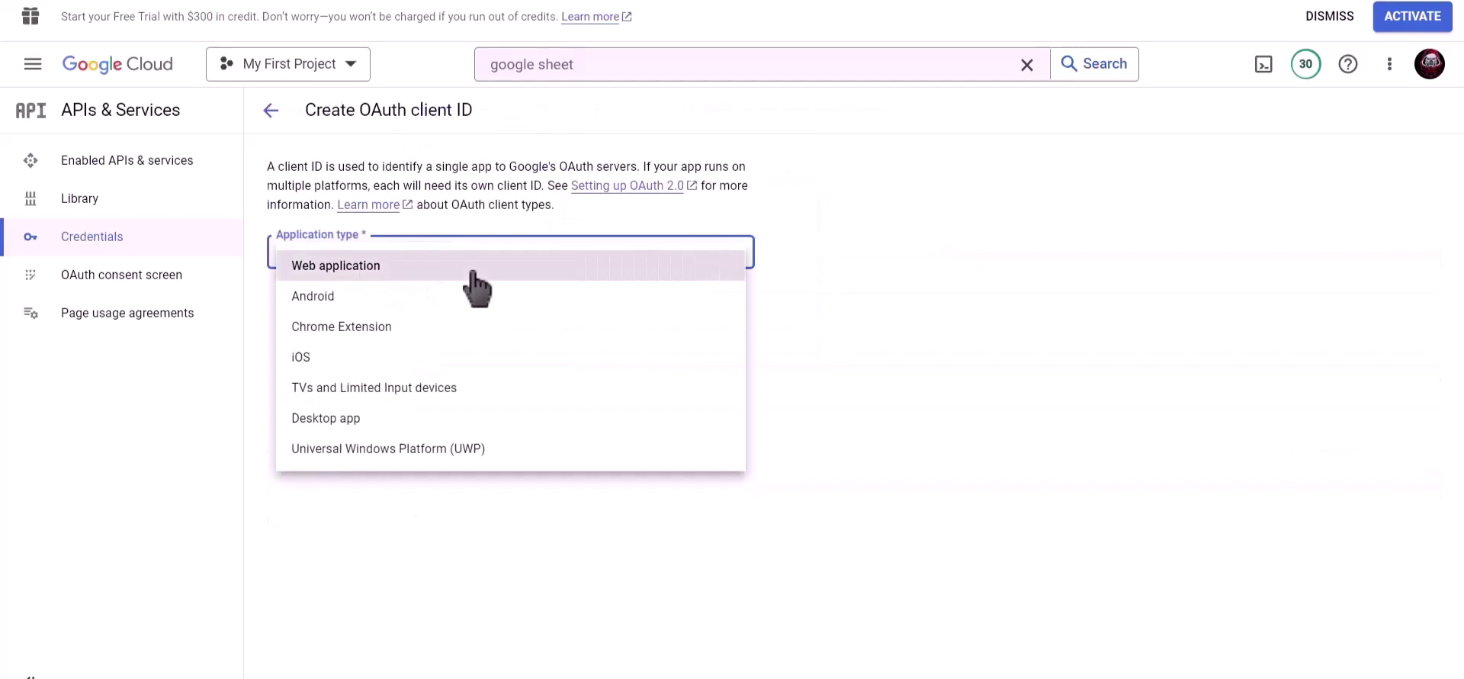
left_click(473, 267)
left_click(450, 305)
triple_click(328, 303)
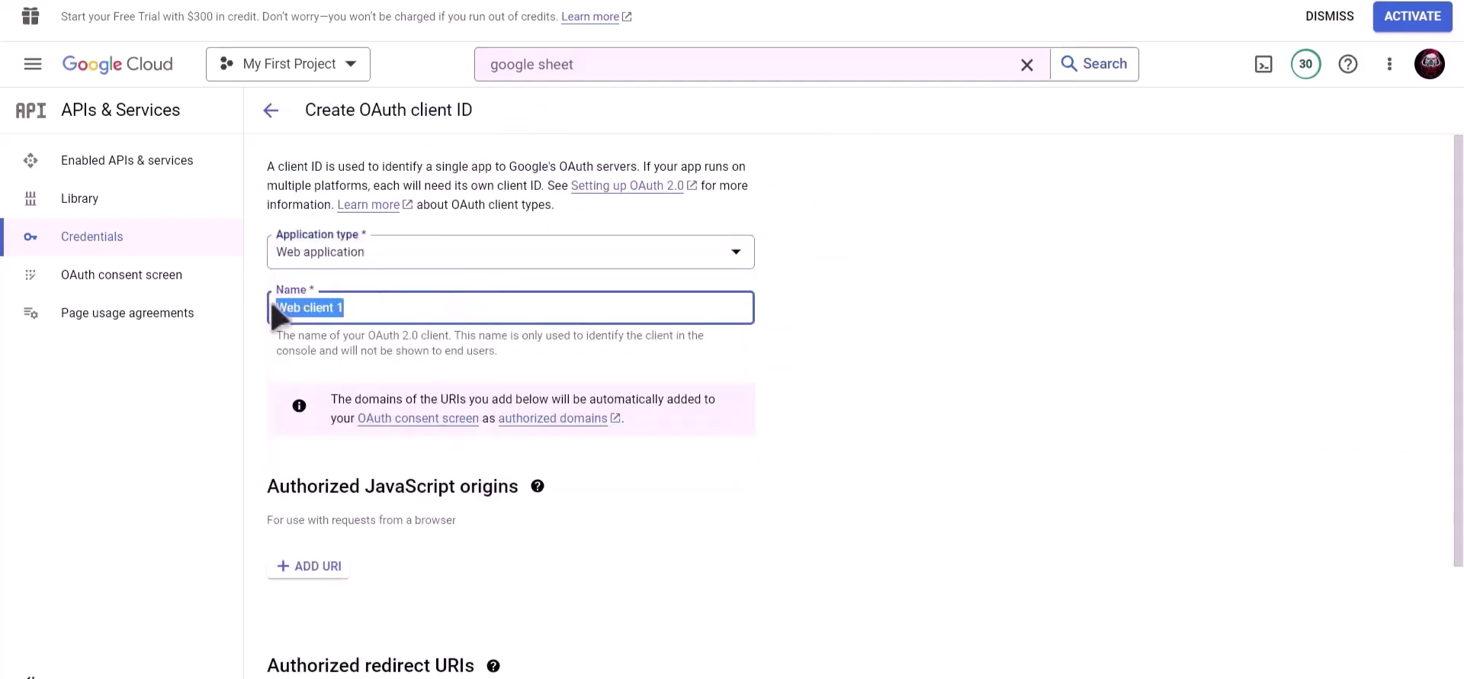
type("Bit Integrations")
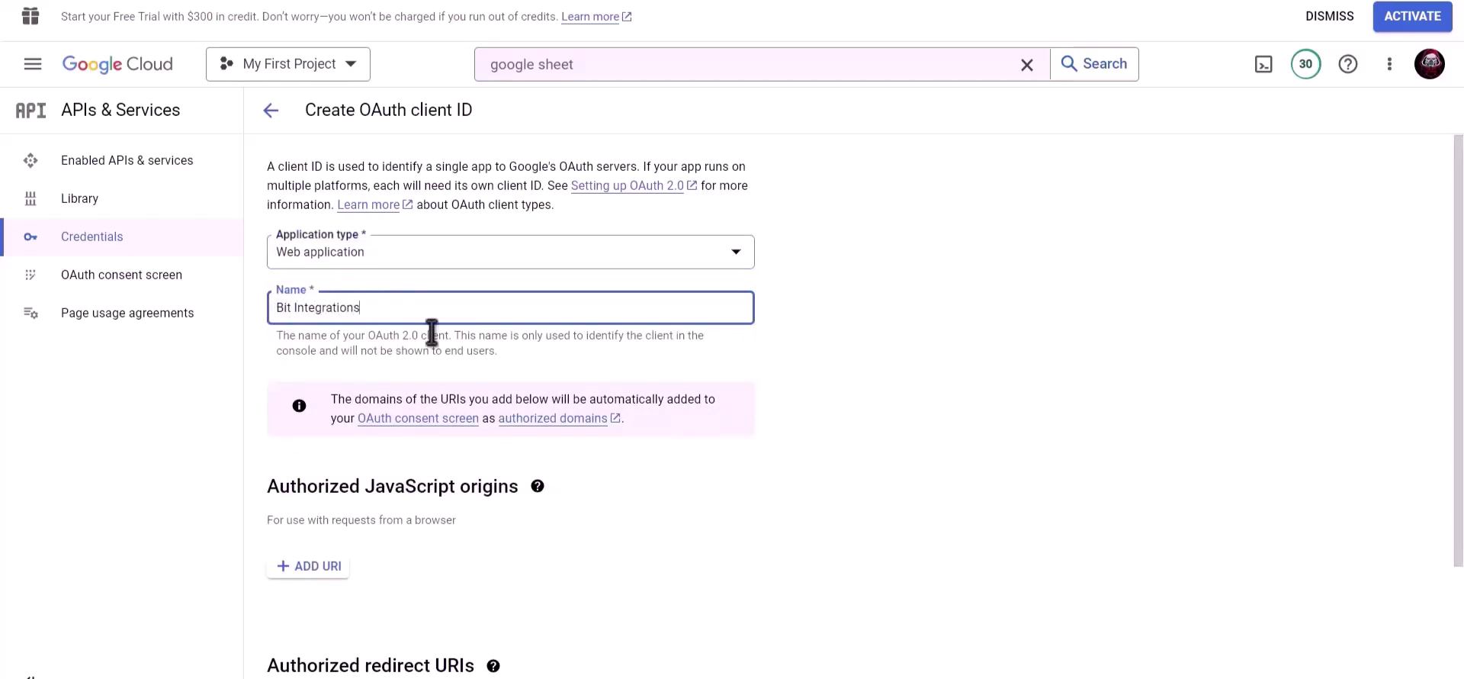
scroll(473, 325, "down", 3)
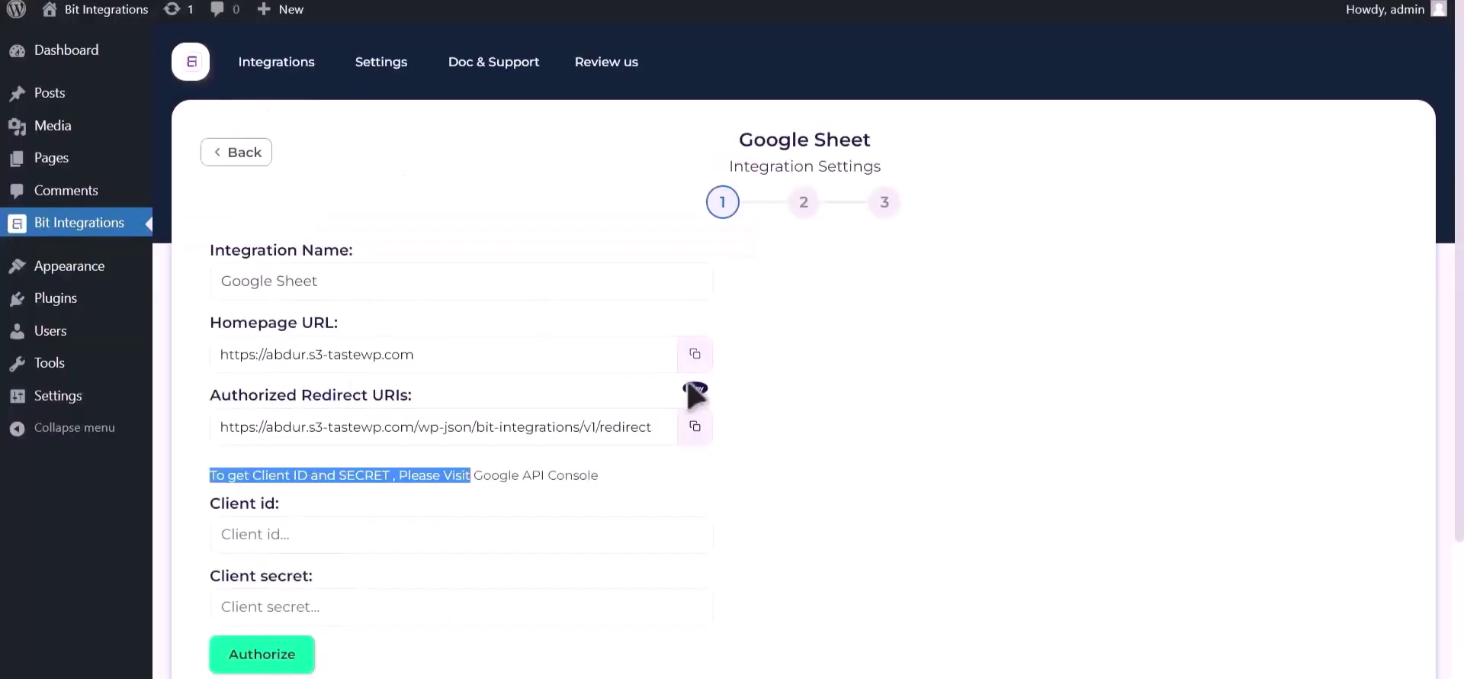
Add the plugin's redirect URI as an authorized redirect URI, create the client, and copy its client ID.
left_click(694, 427)
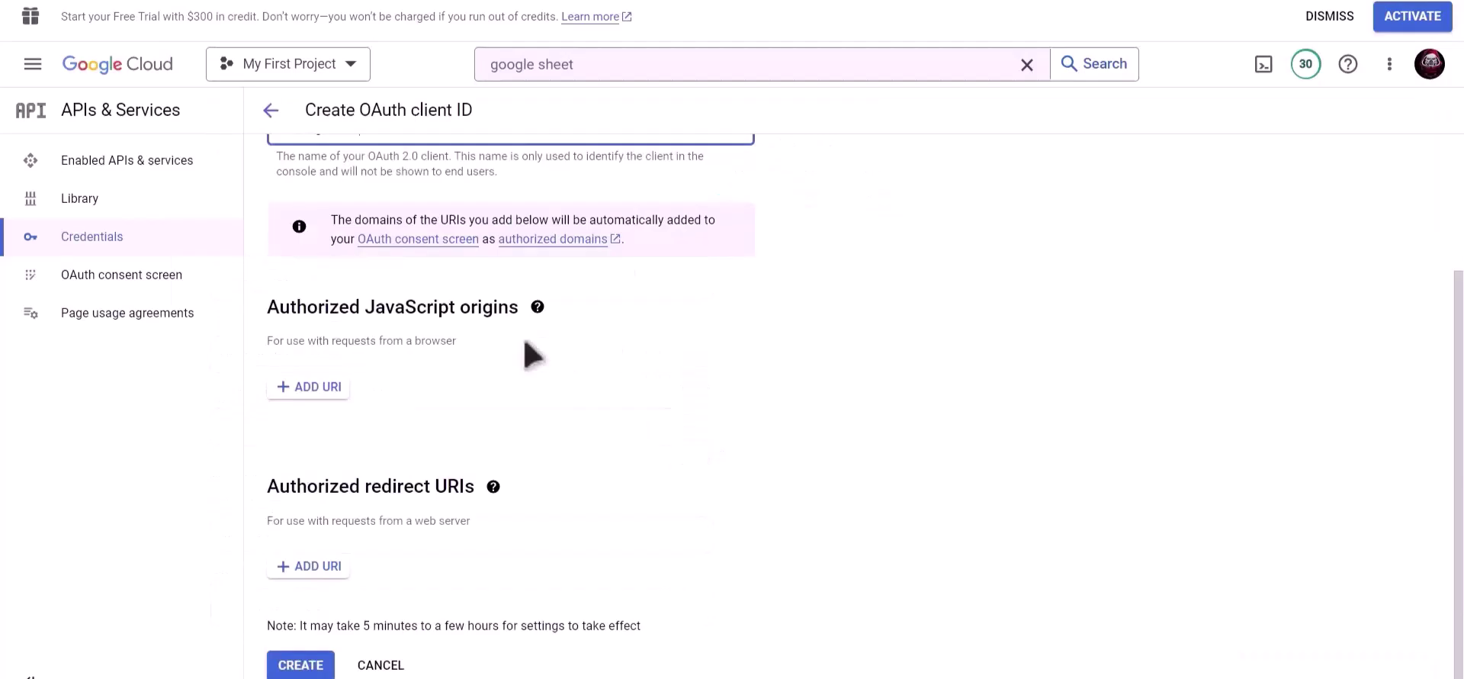
left_click(309, 566)
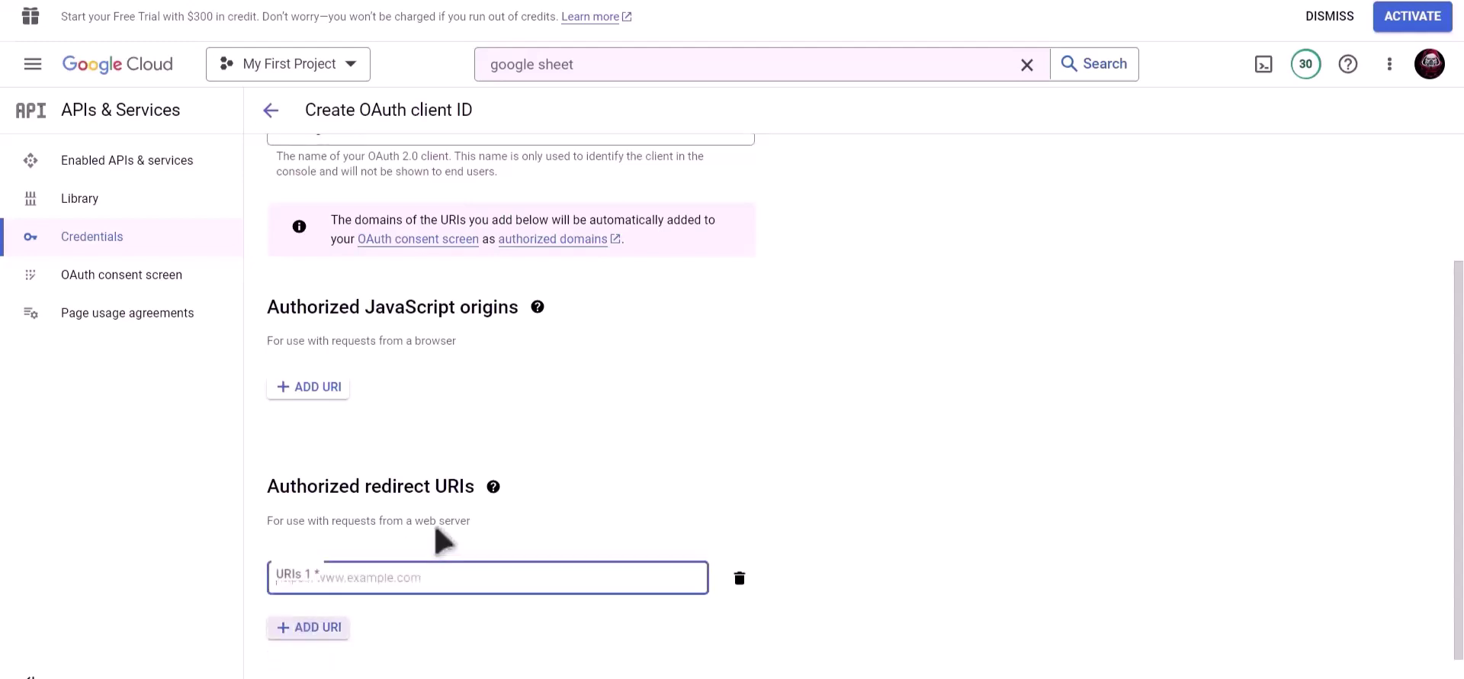
scroll(435, 539, "down", 1)
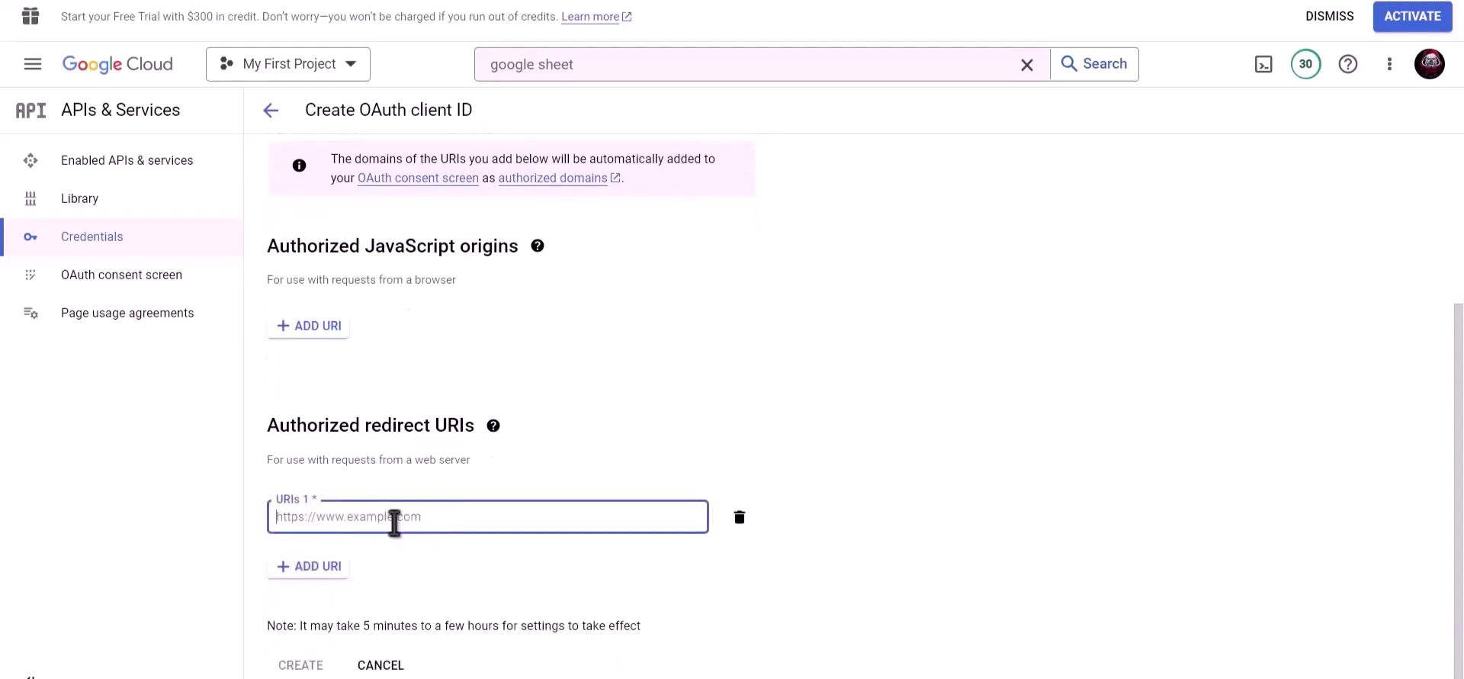
key("ctrl+v")
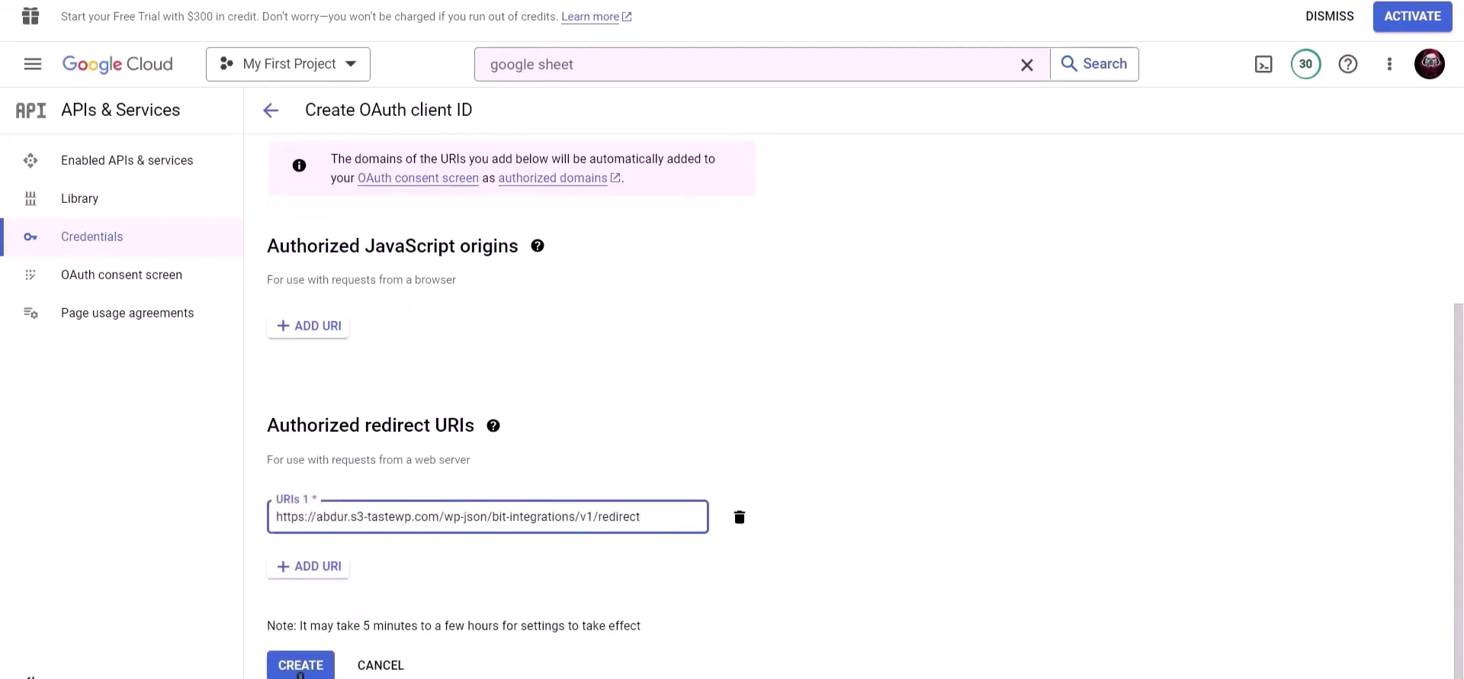
left_click(300, 671)
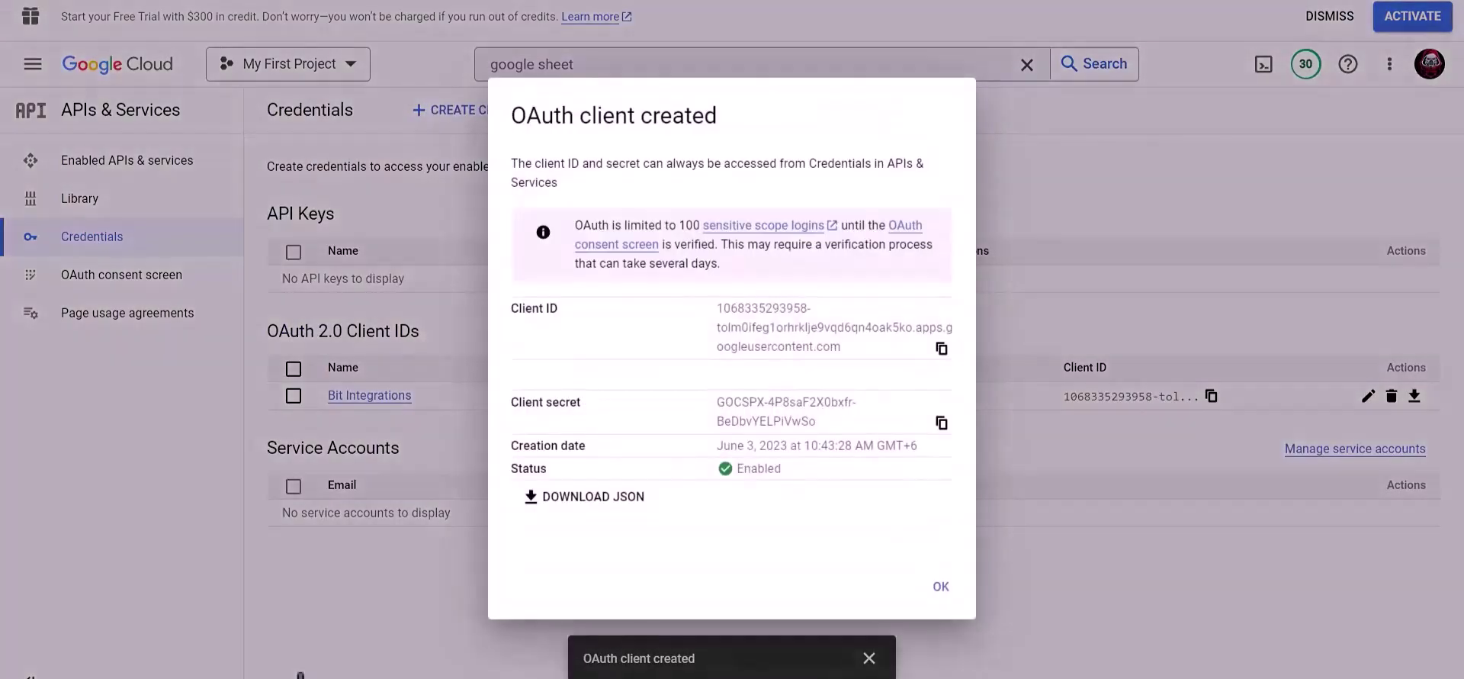
left_click(943, 348)
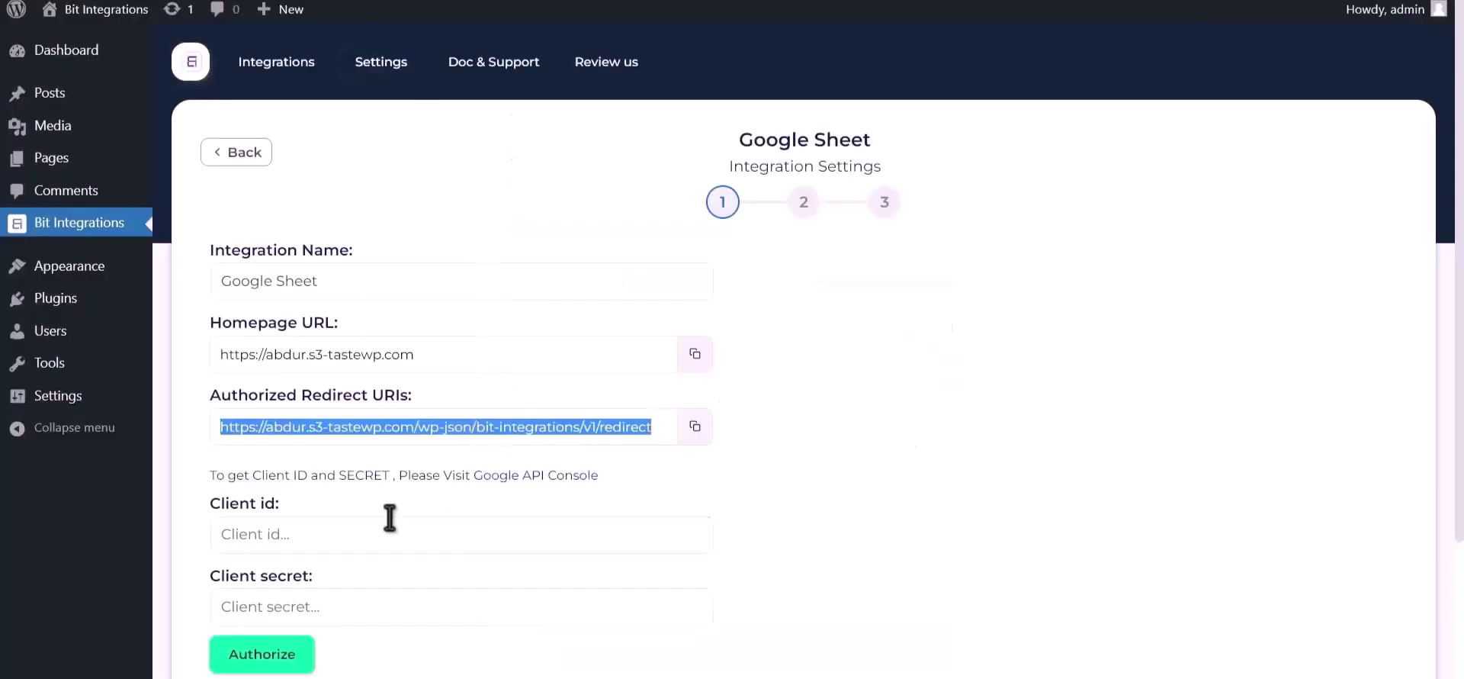
Paste the Google client ID and client secret into Bit Integrations' Client id and Client secret fields.
left_click(363, 533)
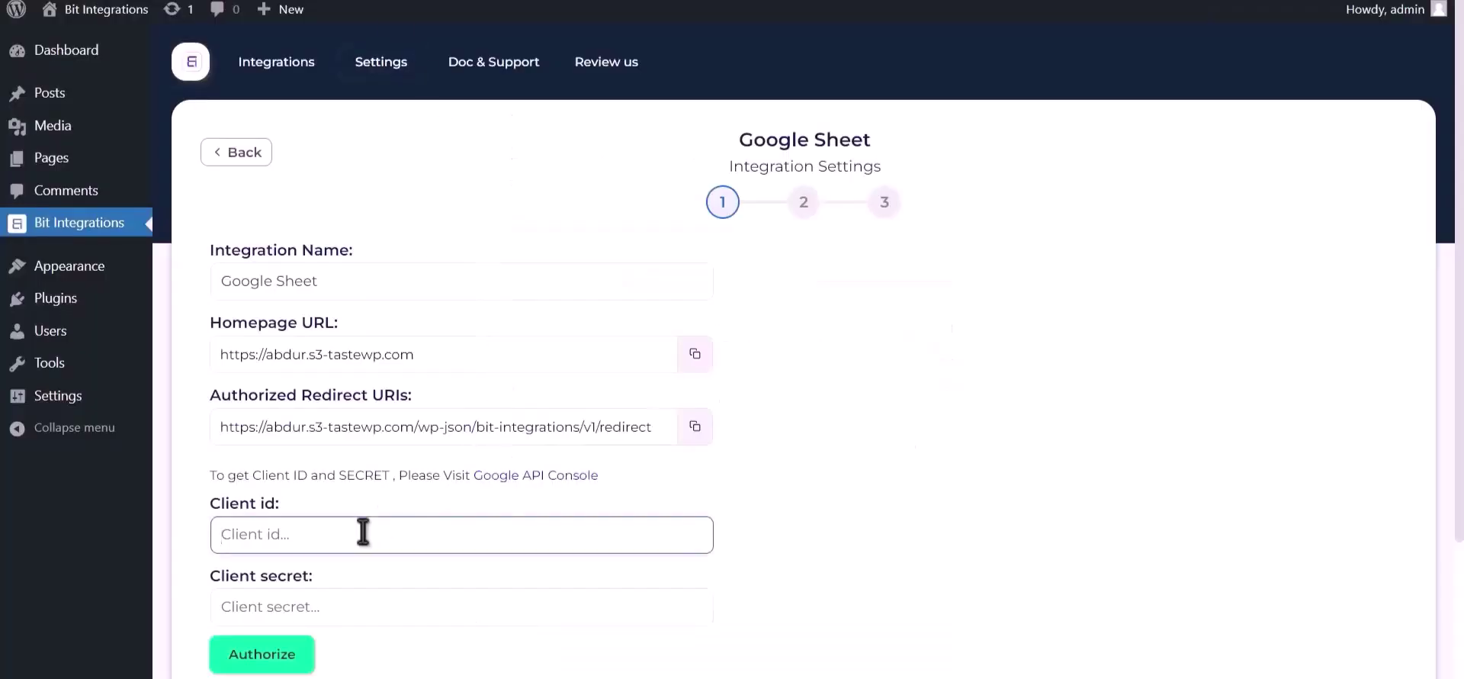
key("ctrl+v")
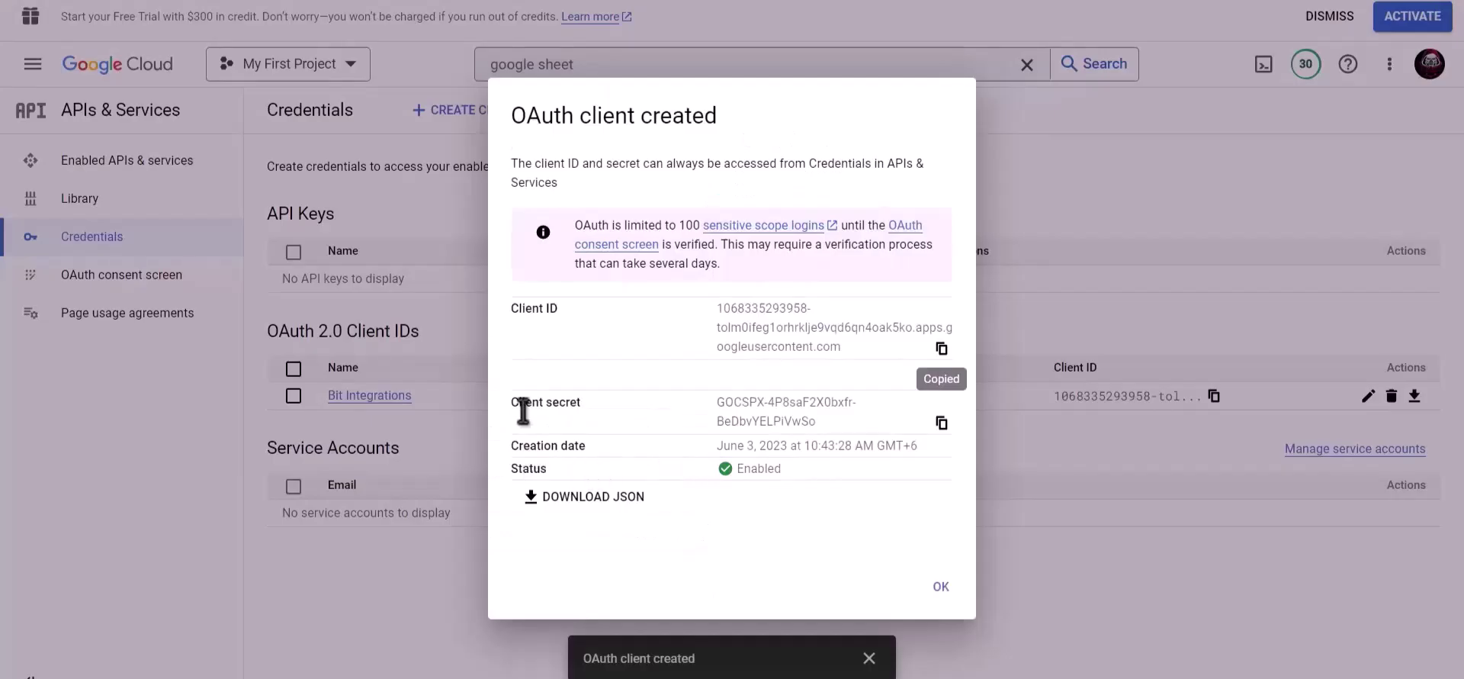
left_click(942, 423)
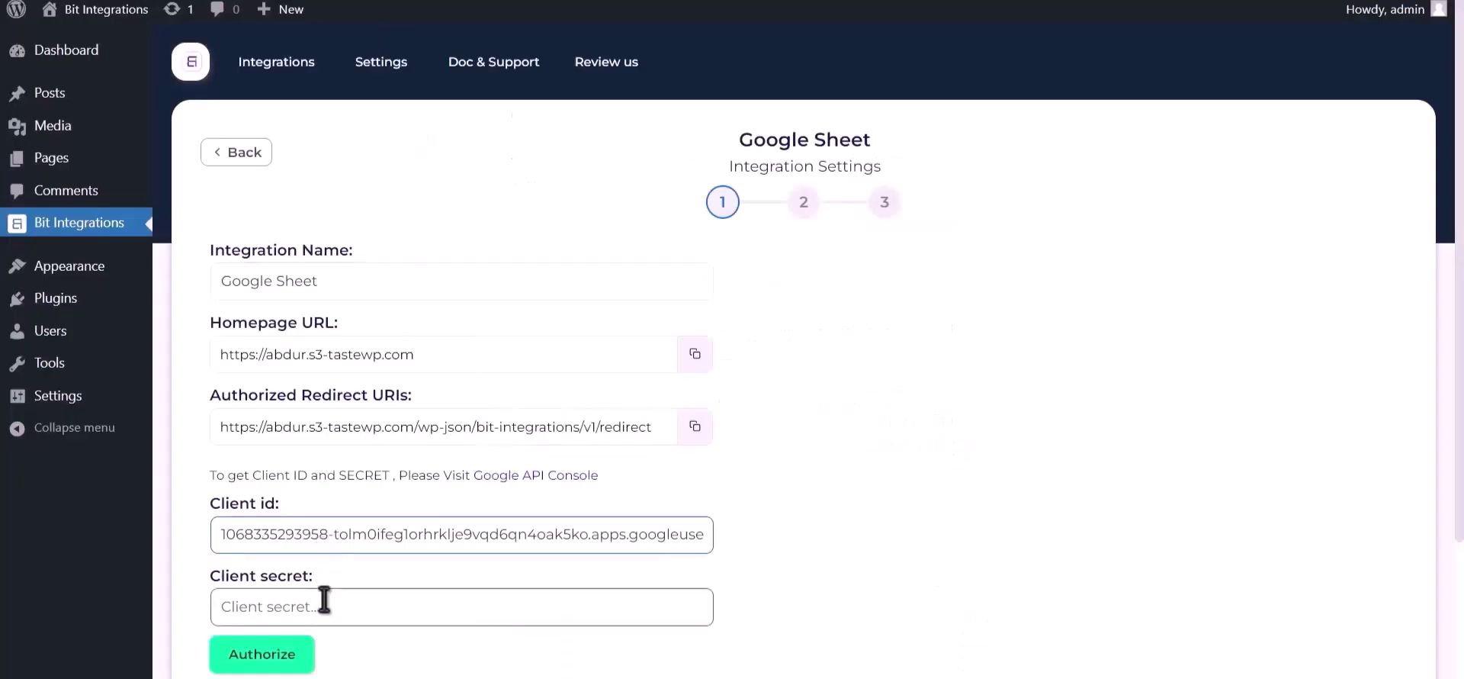
left_click(324, 601)
key("ctrl+v")
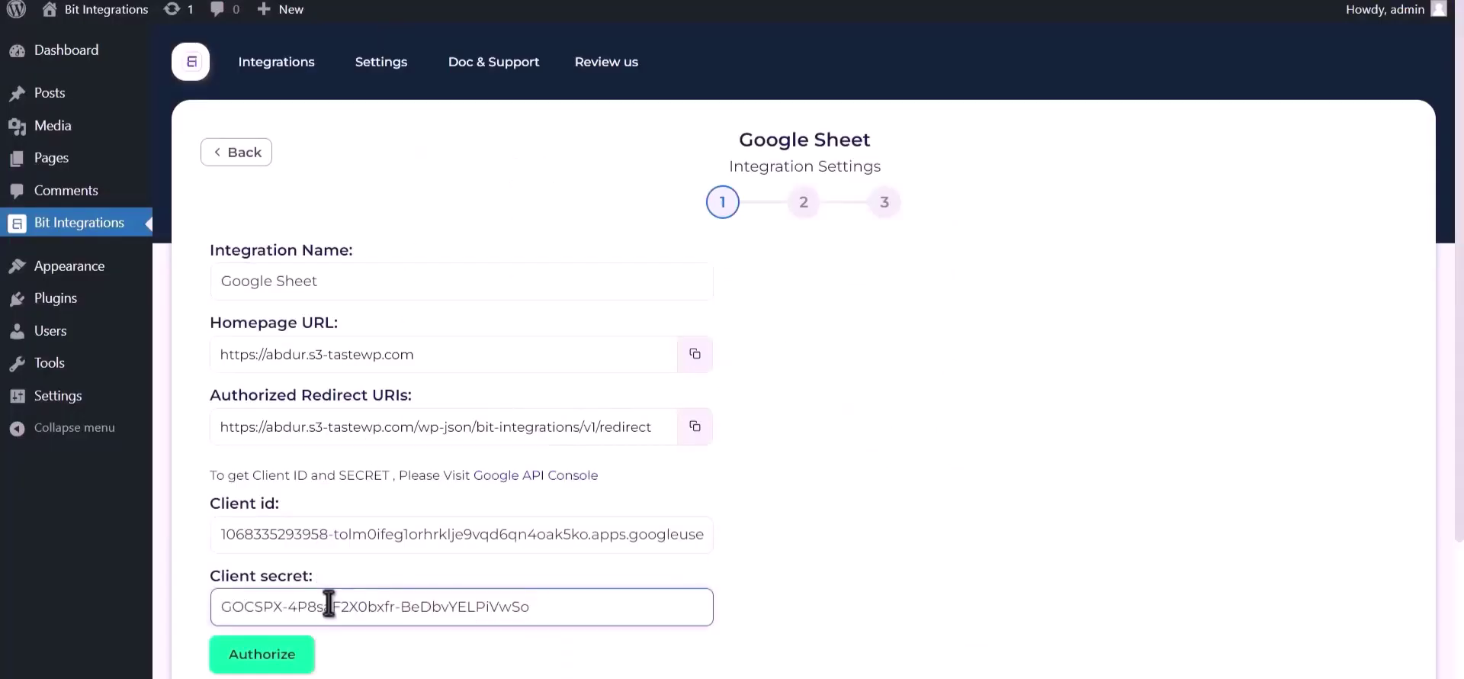
Authorize with the Google account, proceeding past the unverified-app warning and granting Drive access.
left_click(267, 656)
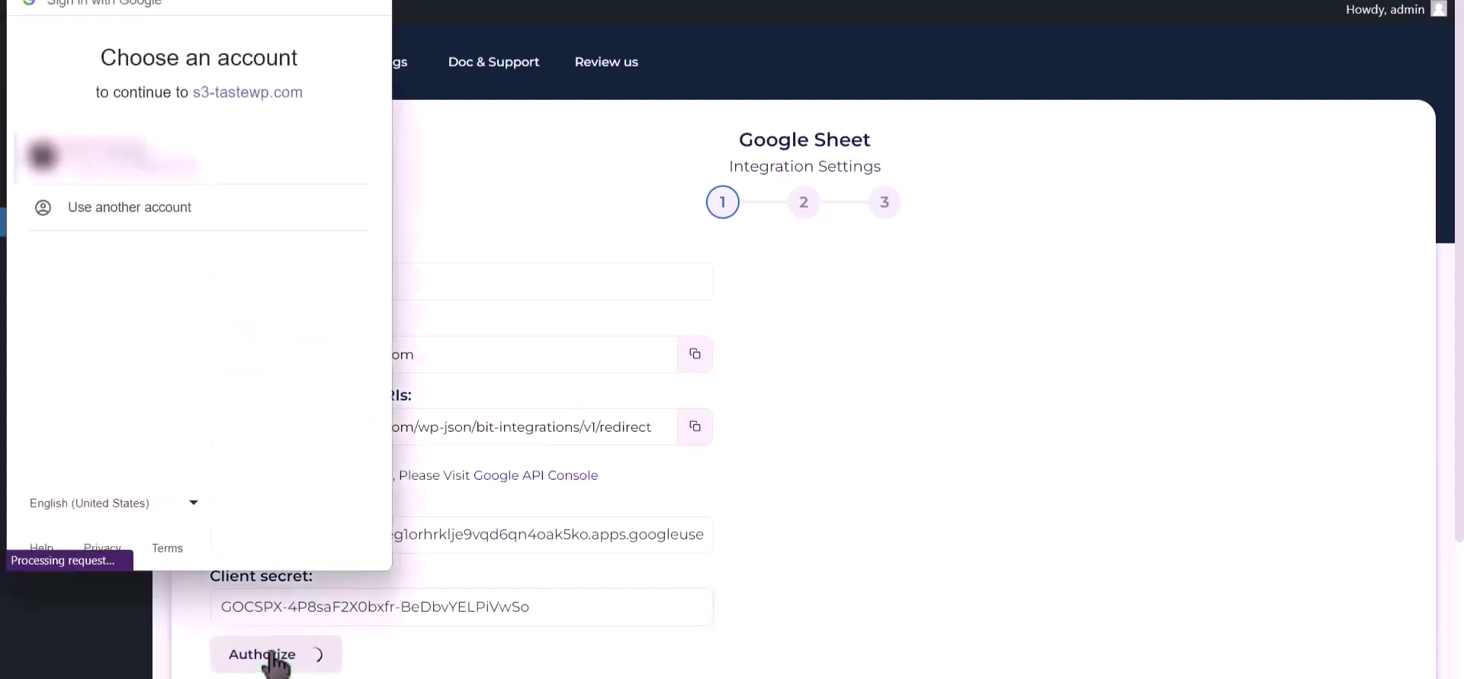
left_click(181, 164)
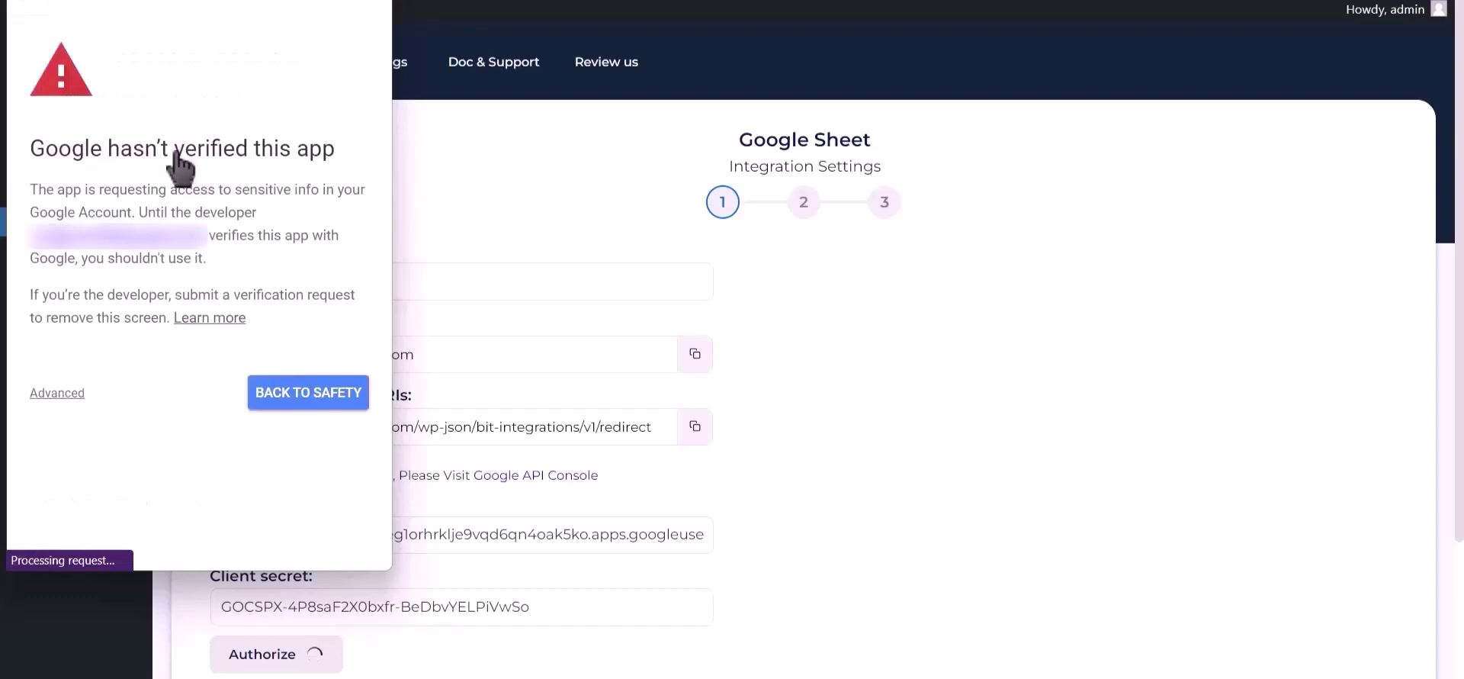
left_click(58, 392)
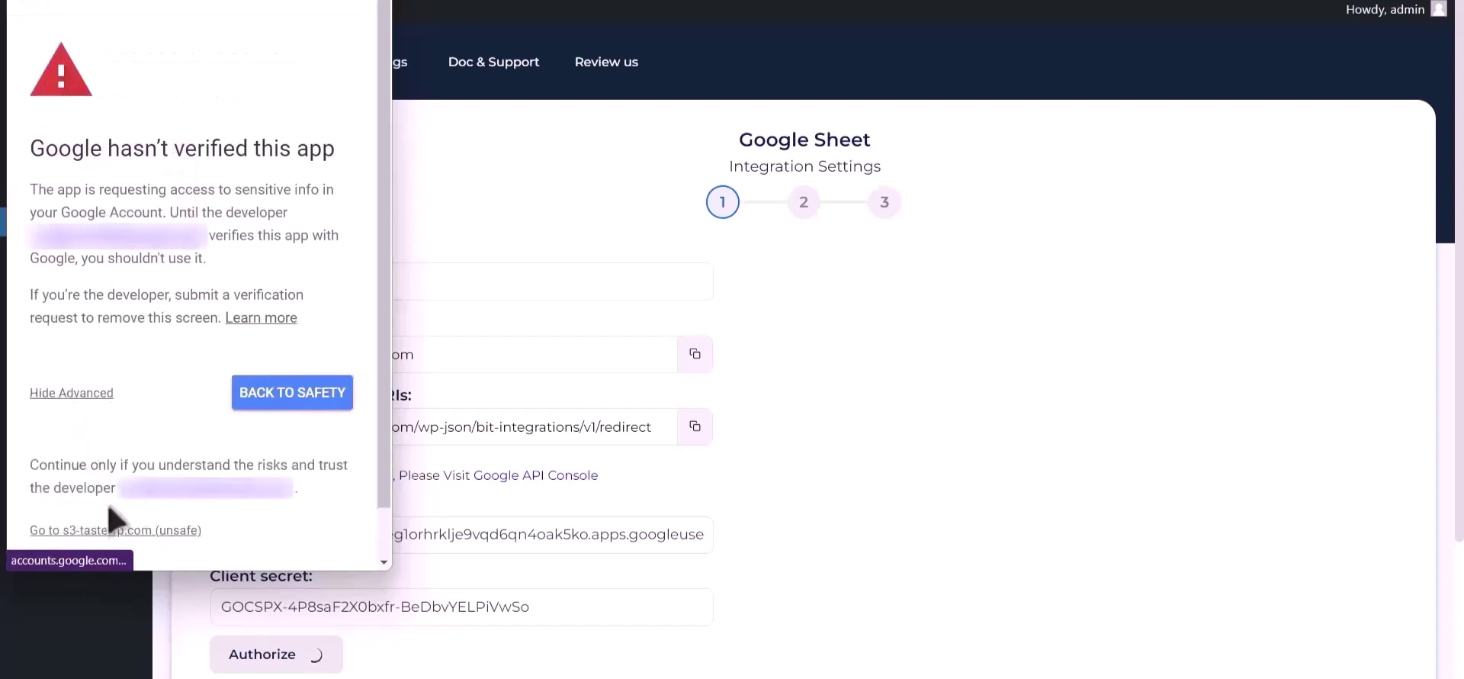
left_click(110, 532)
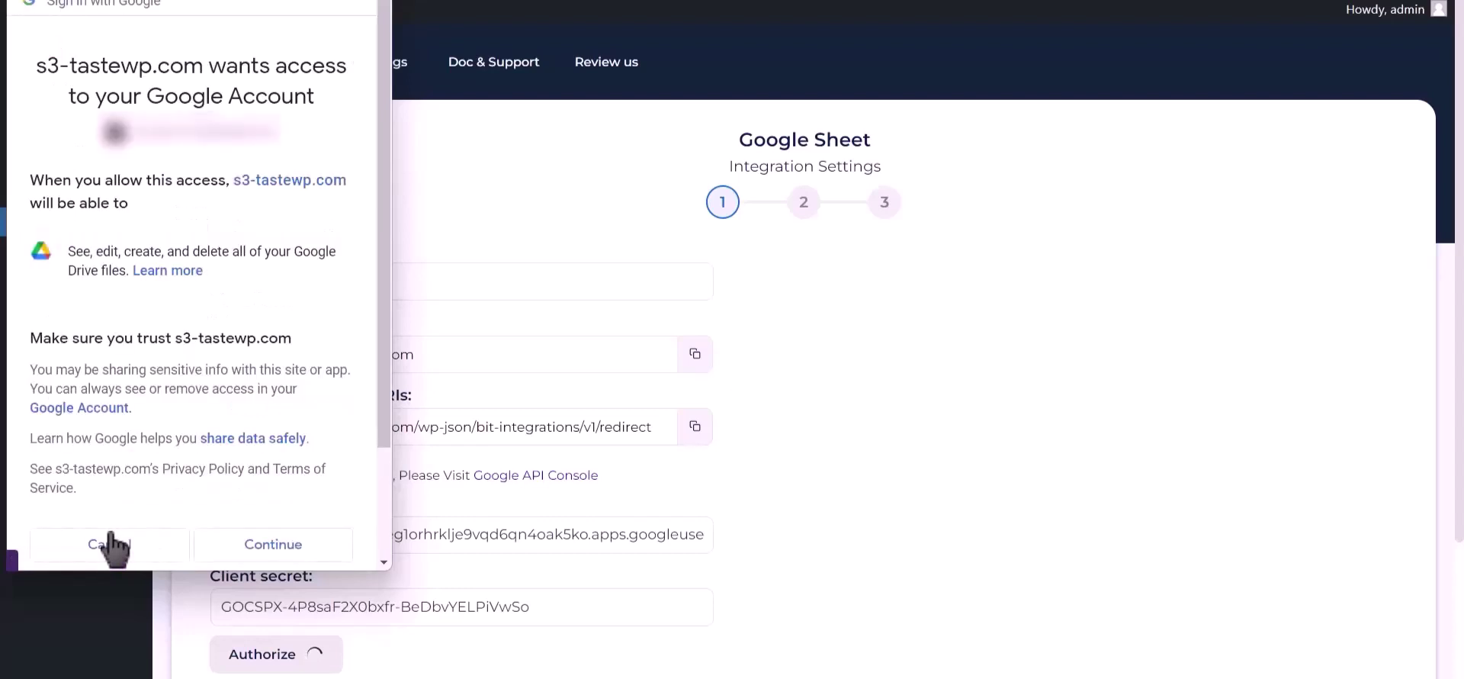
left_click(273, 544)
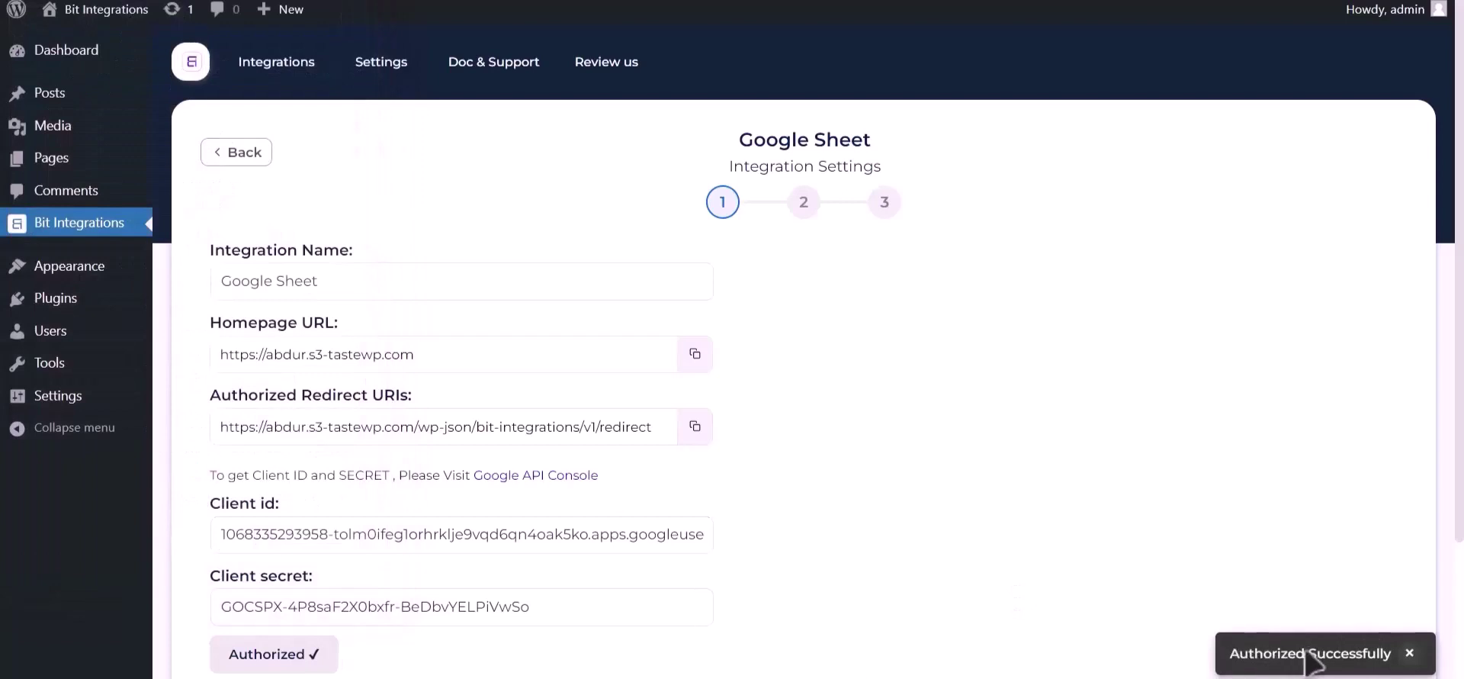
Target spreadsheet Post_Google_Sheet, worksheet Sheet1, keeping header row A1.
scroll(1046, 495, "down", 3)
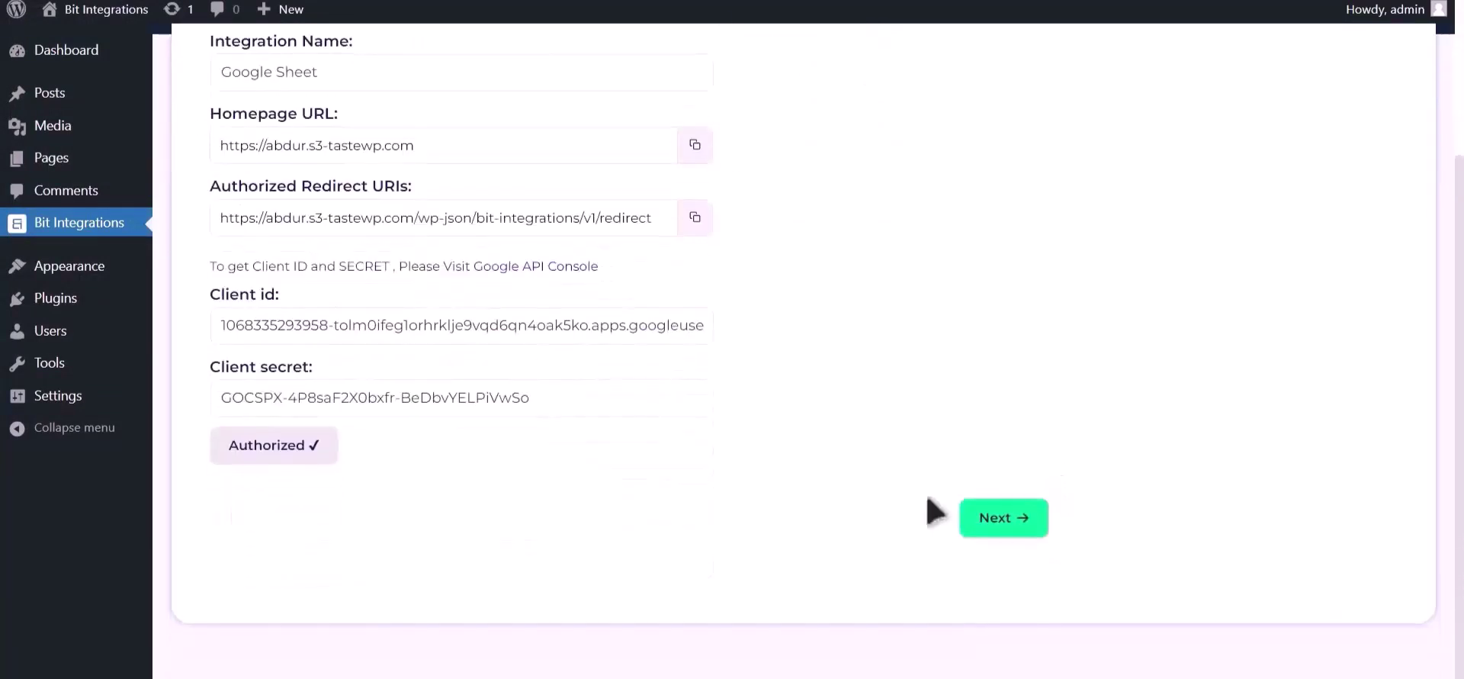
left_click(1014, 519)
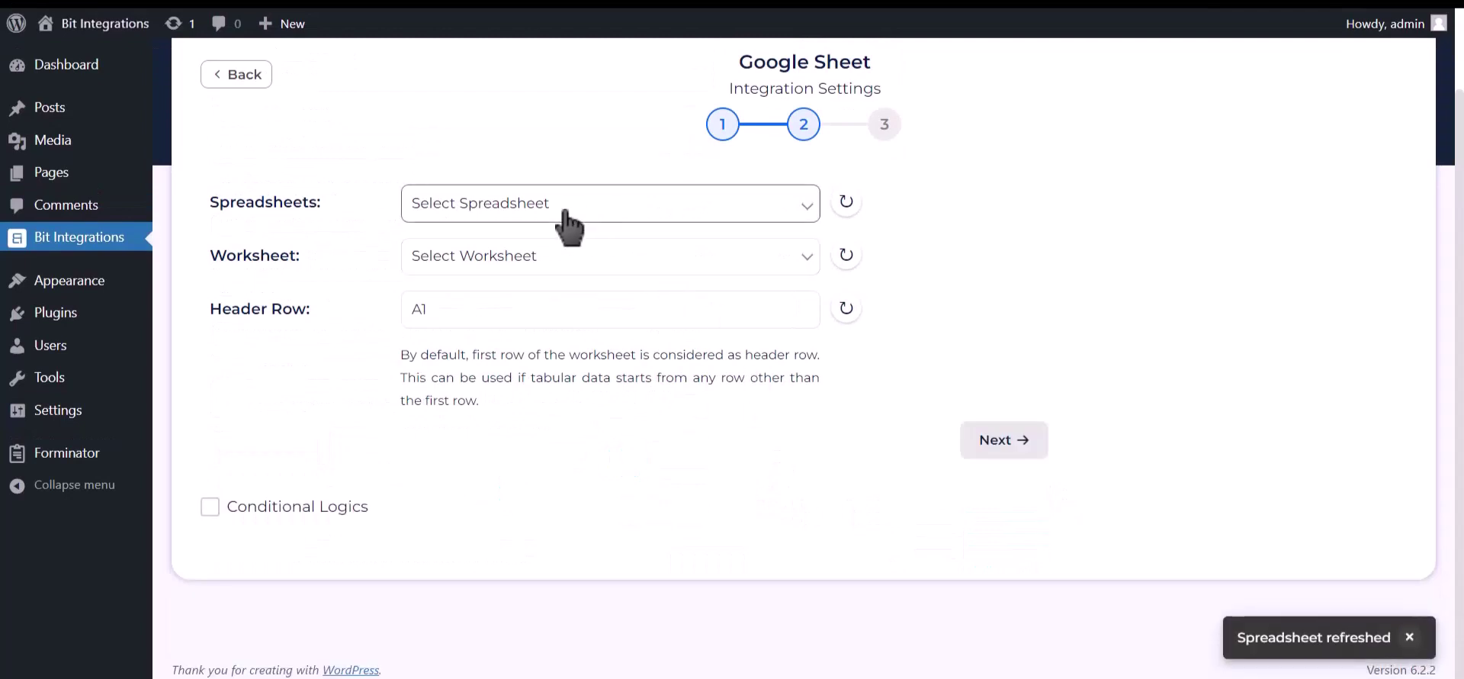
left_click(630, 219)
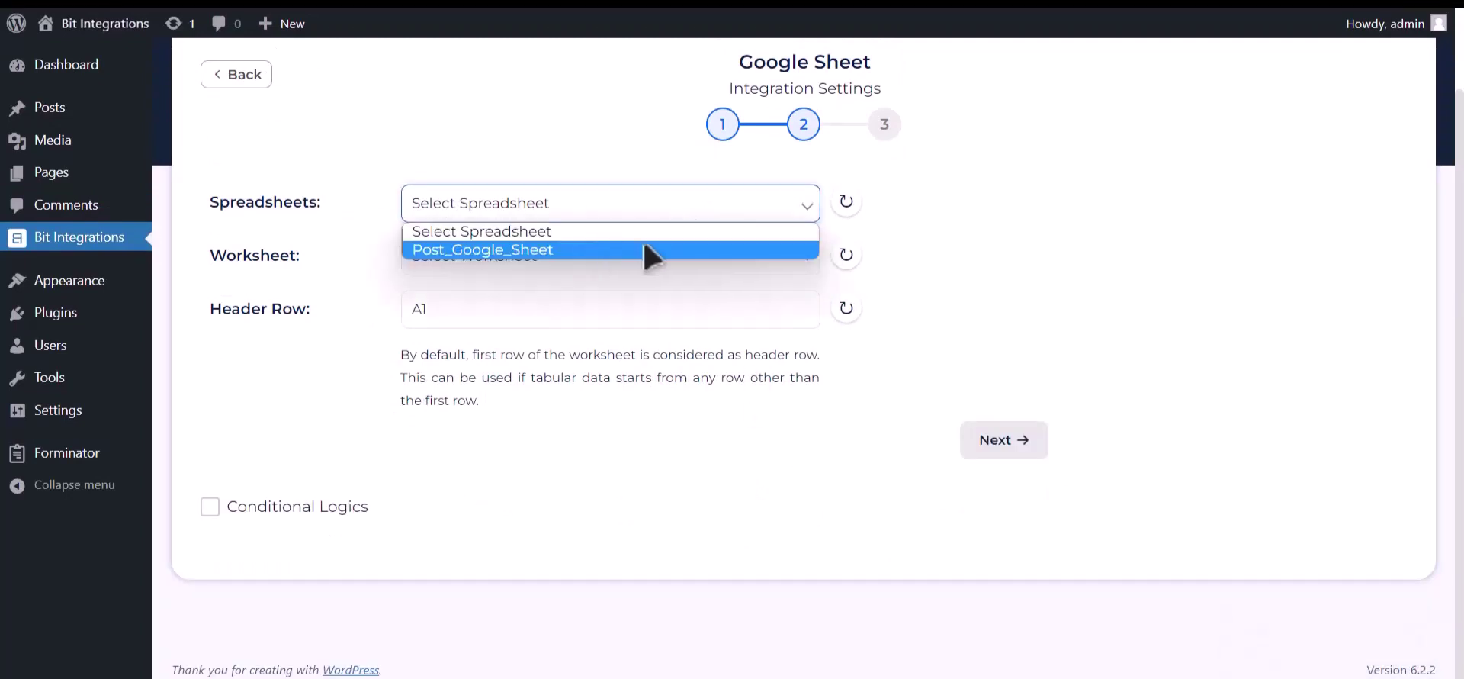
left_click(644, 247)
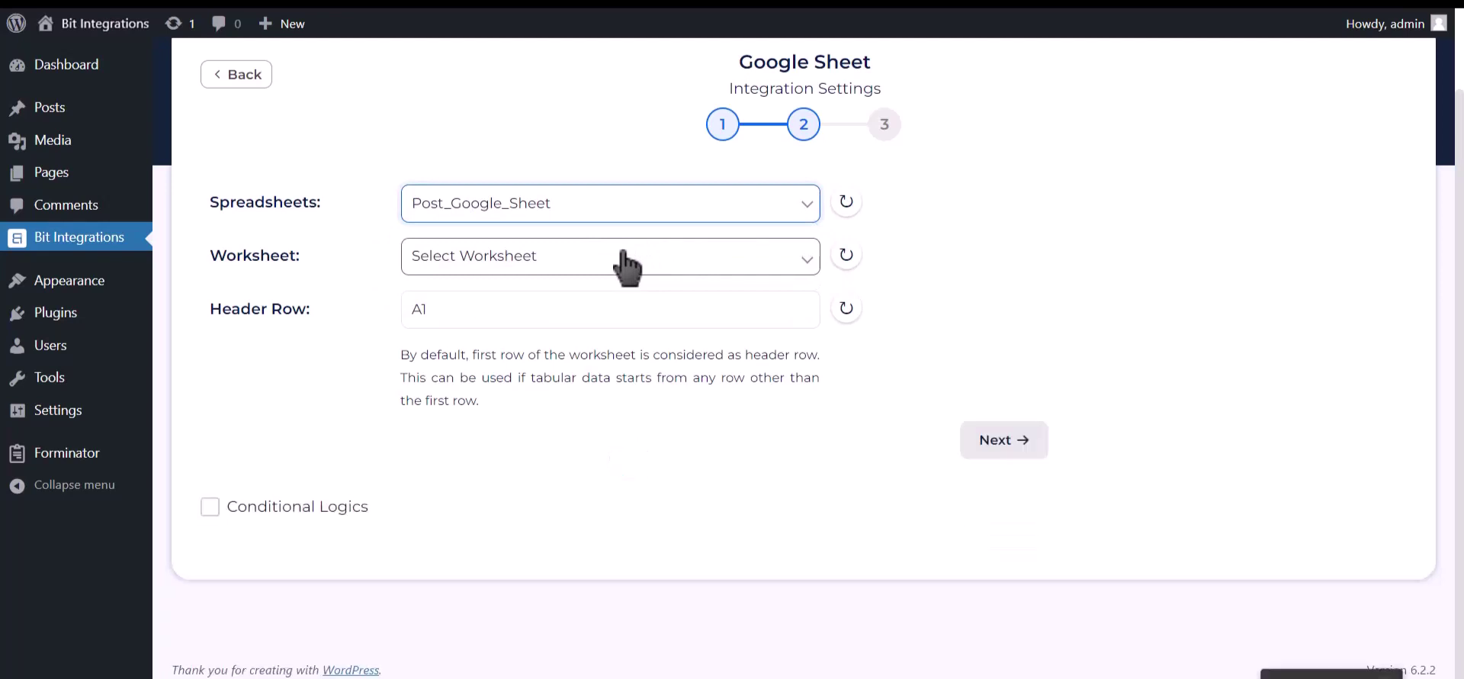
left_click(623, 252)
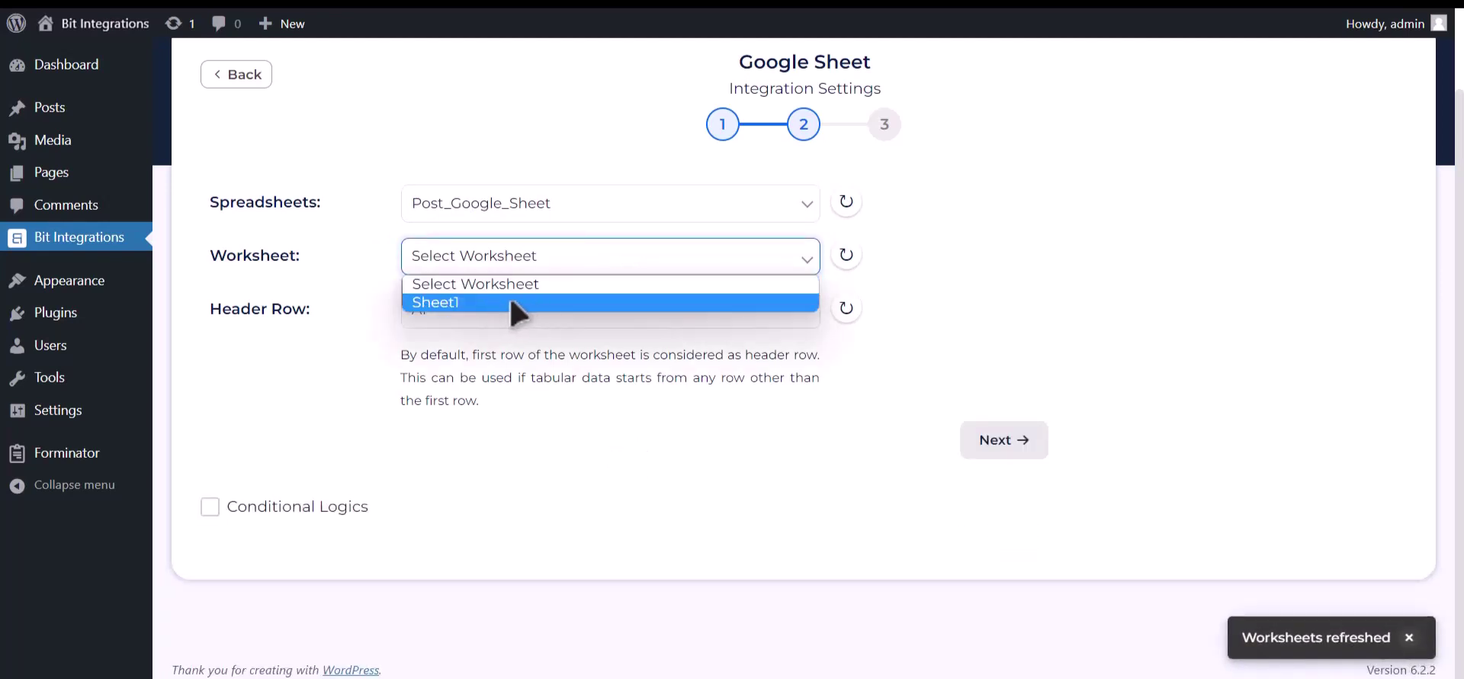
left_click(518, 309)
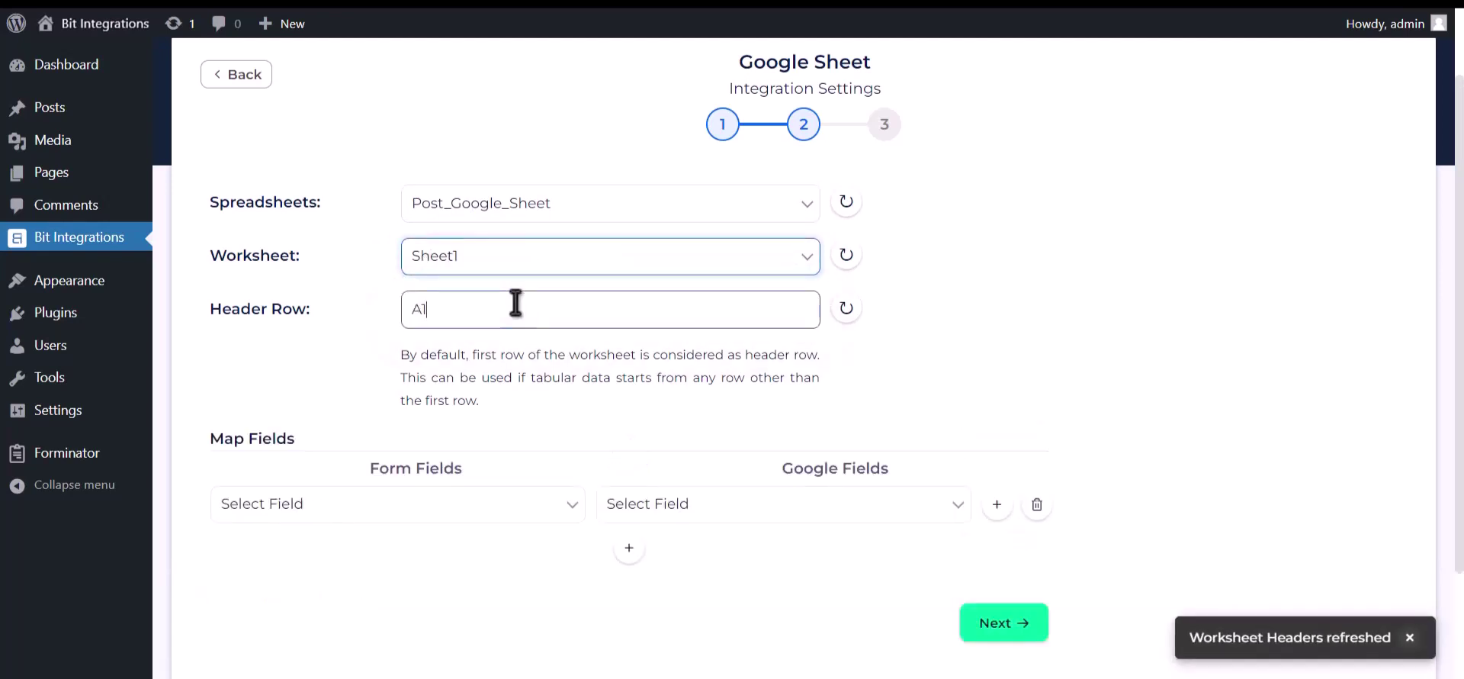
left_click(515, 305)
Map Name-1 to the Name column and Email Address-1 to the Email Address column.
scroll(543, 367, "down", 2)
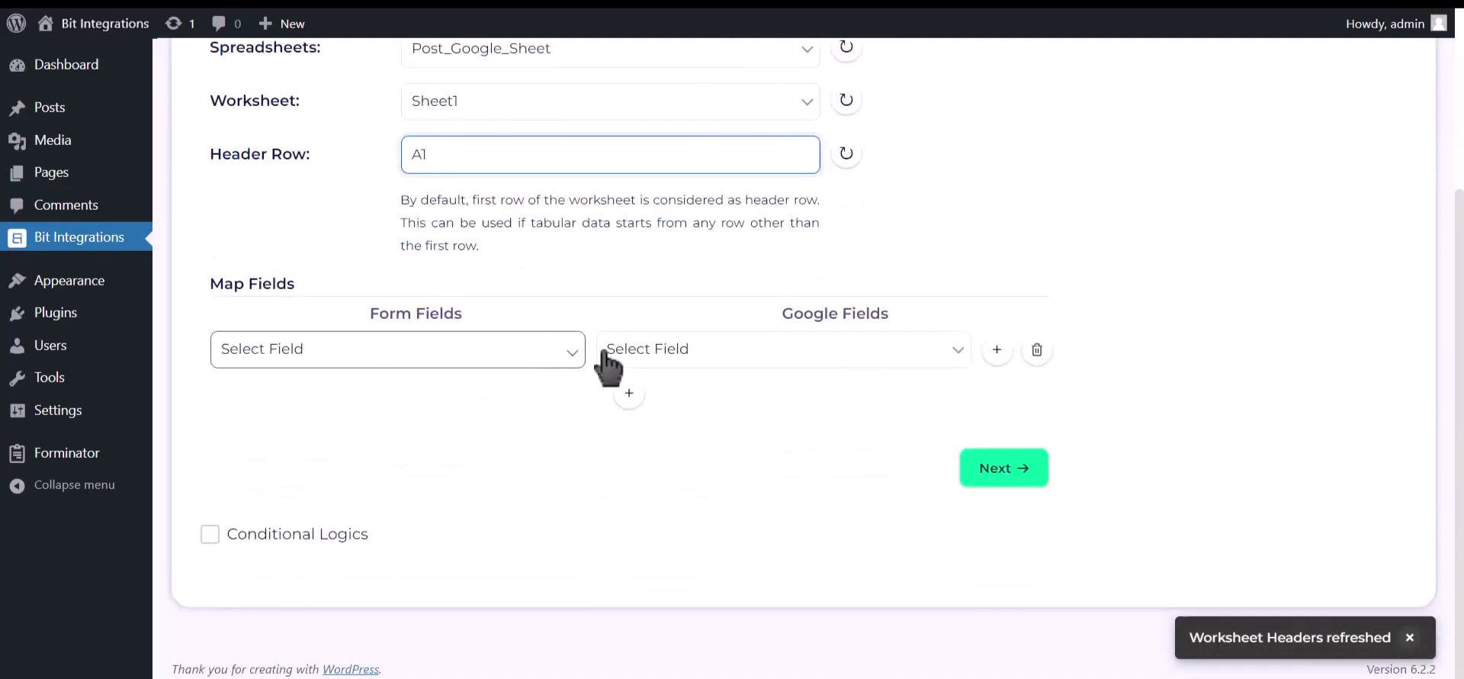
left_click(660, 351)
left_click(644, 398)
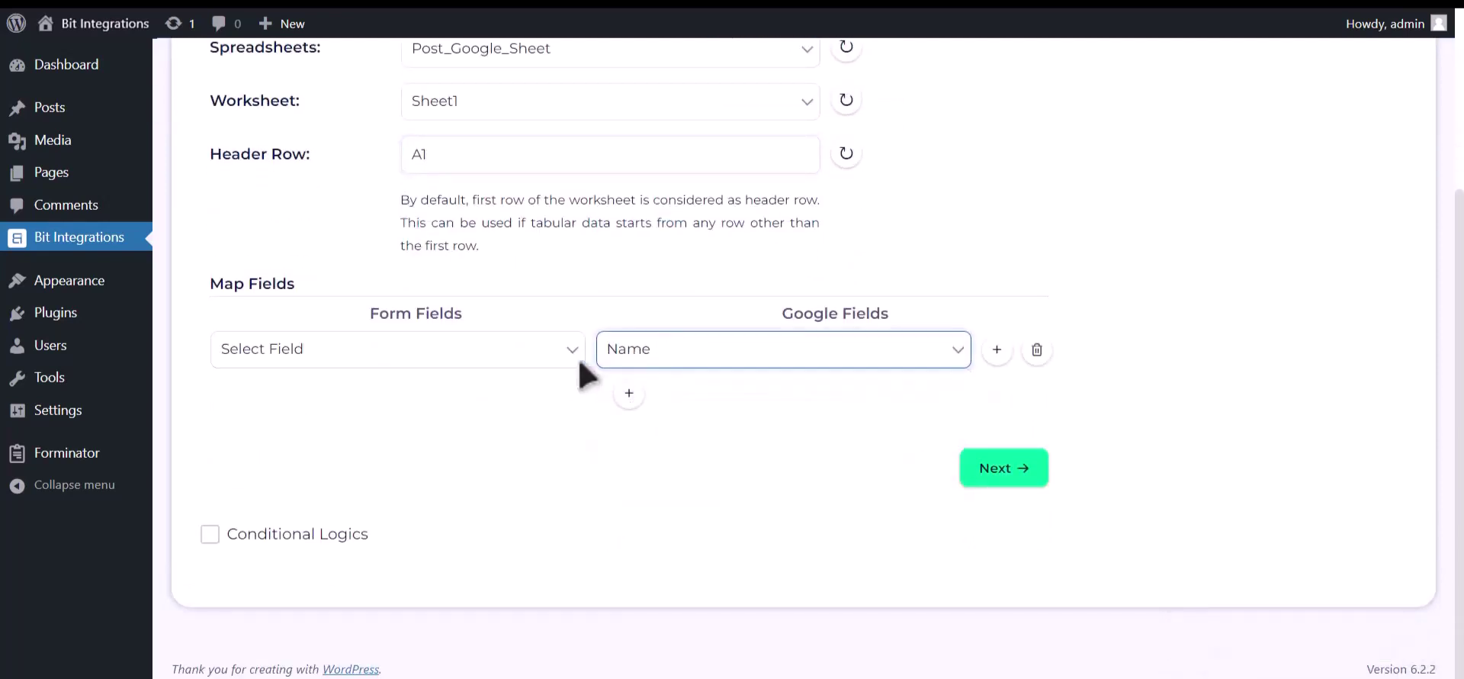
left_click(532, 360)
left_click(438, 416)
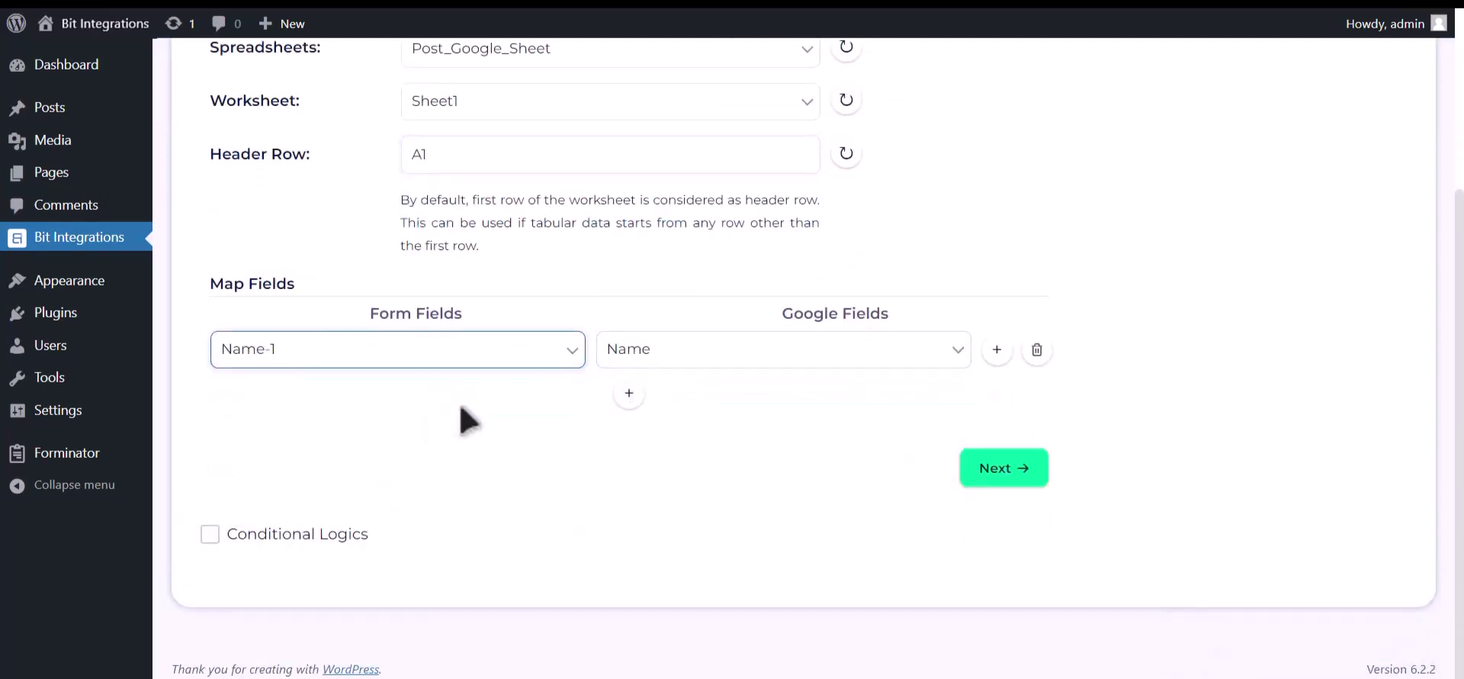
left_click(630, 393)
left_click(656, 404)
left_click(669, 462)
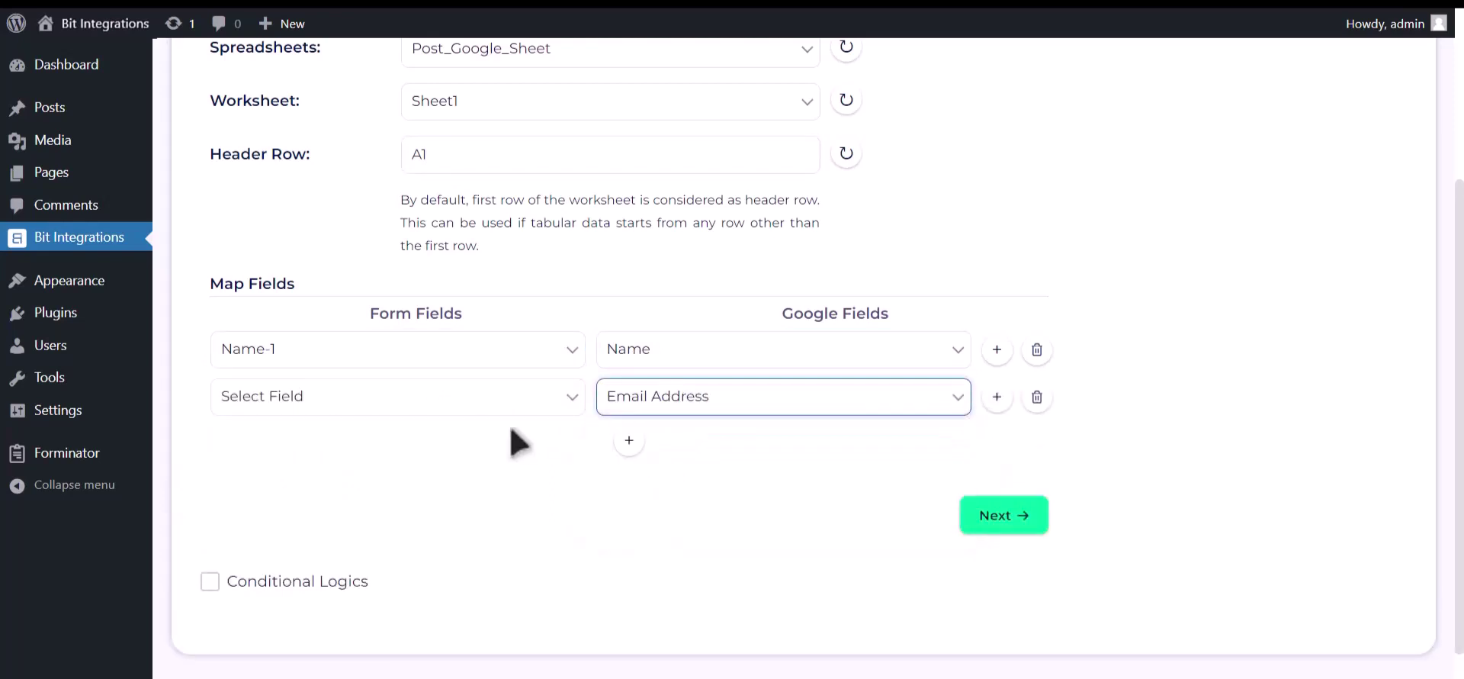
left_click(442, 404)
left_click(405, 477)
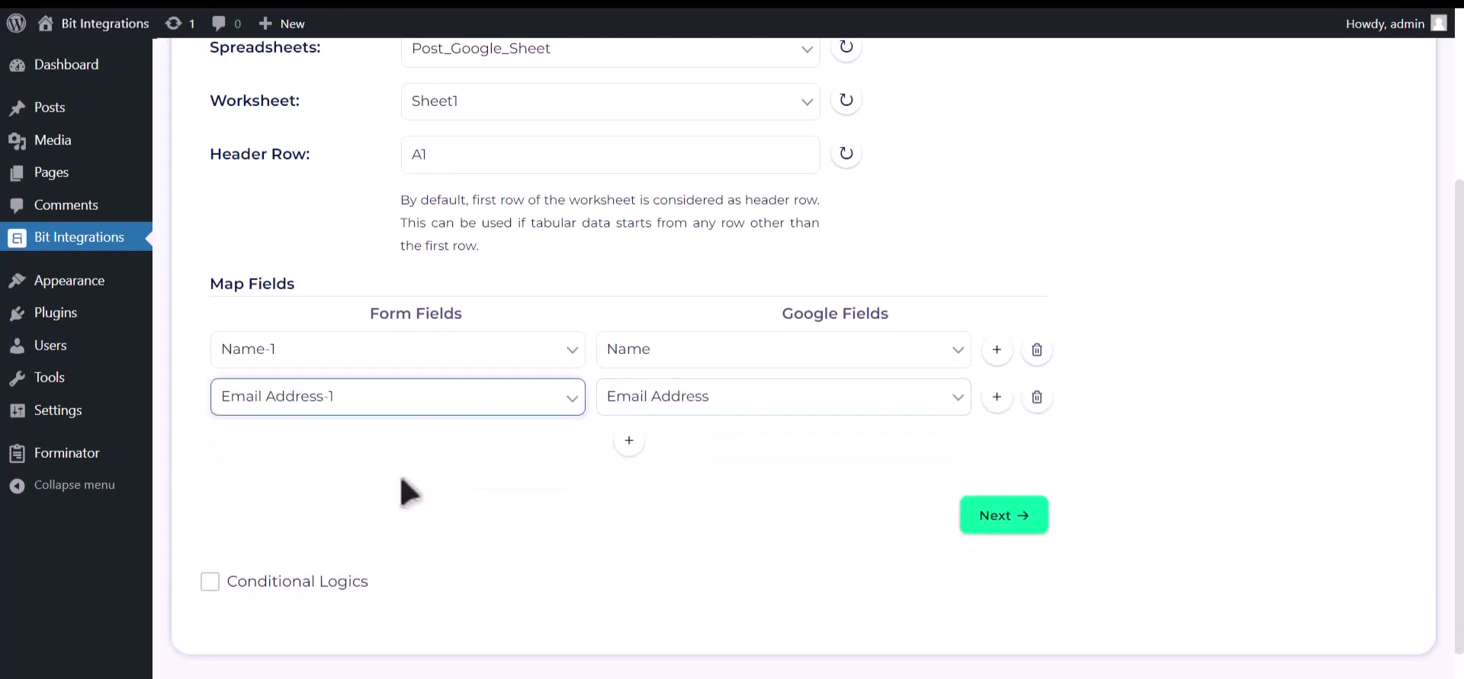
Add a Phone Number-1 → Phone Number mapping and tick Conditional Logics.
left_click(629, 440)
left_click(672, 450)
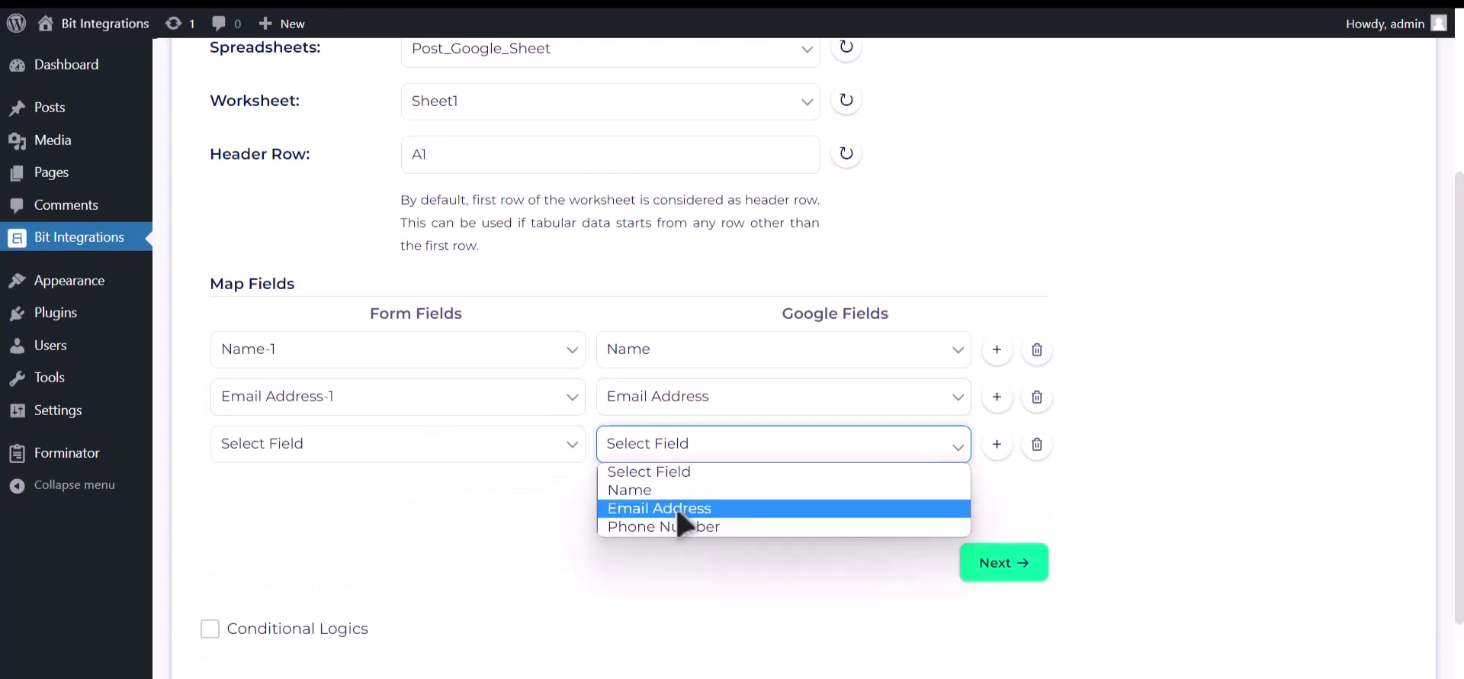
left_click(677, 527)
left_click(545, 450)
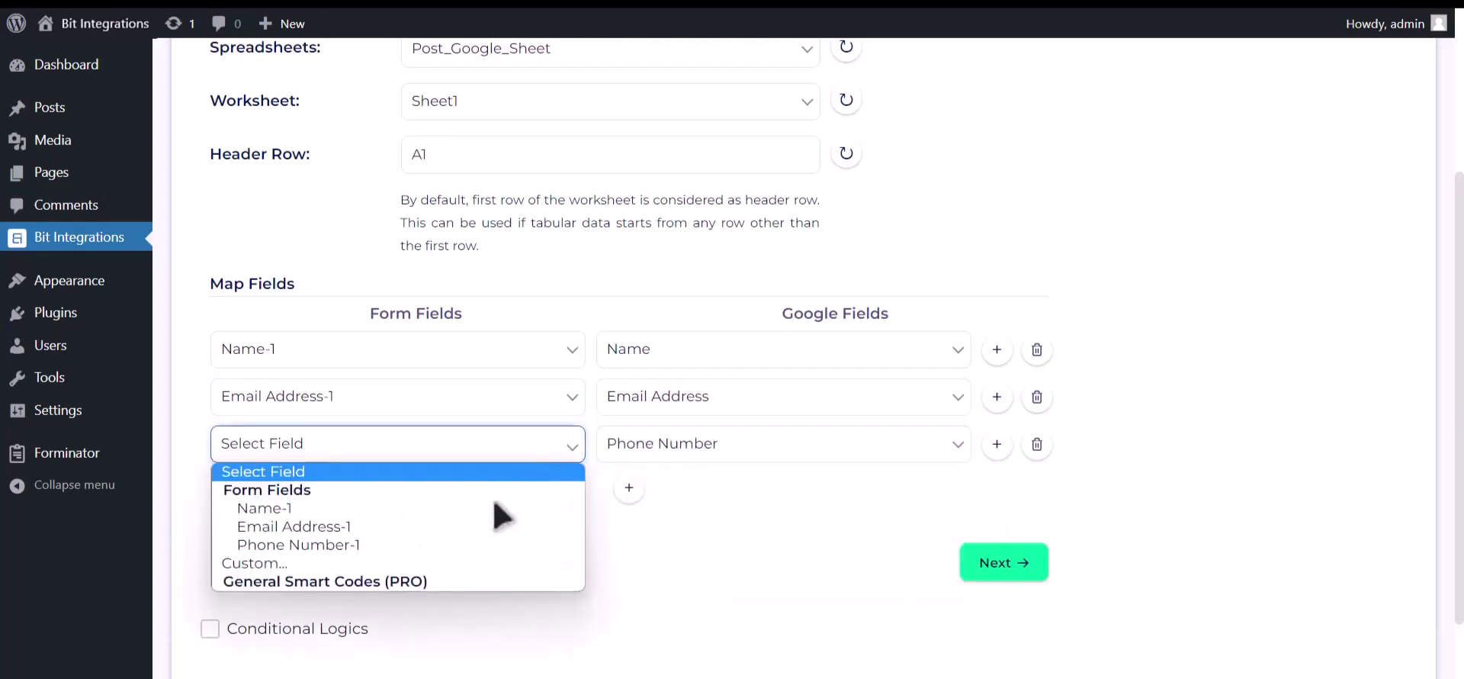
left_click(470, 545)
scroll(420, 564, "down", 1)
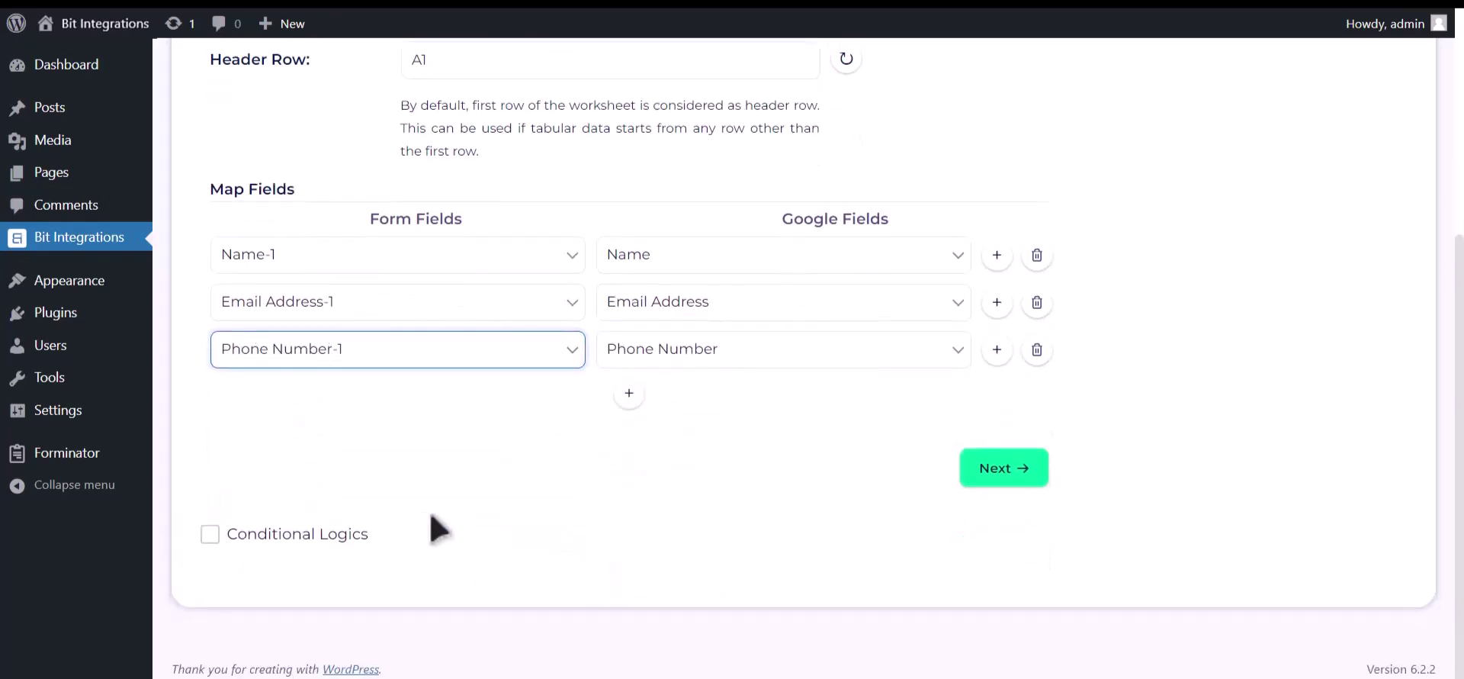
left_click(321, 532)
Untick Conditional Logics and advance to step 3, which reports Successfully Integrated.
scroll(381, 526, "down", 2)
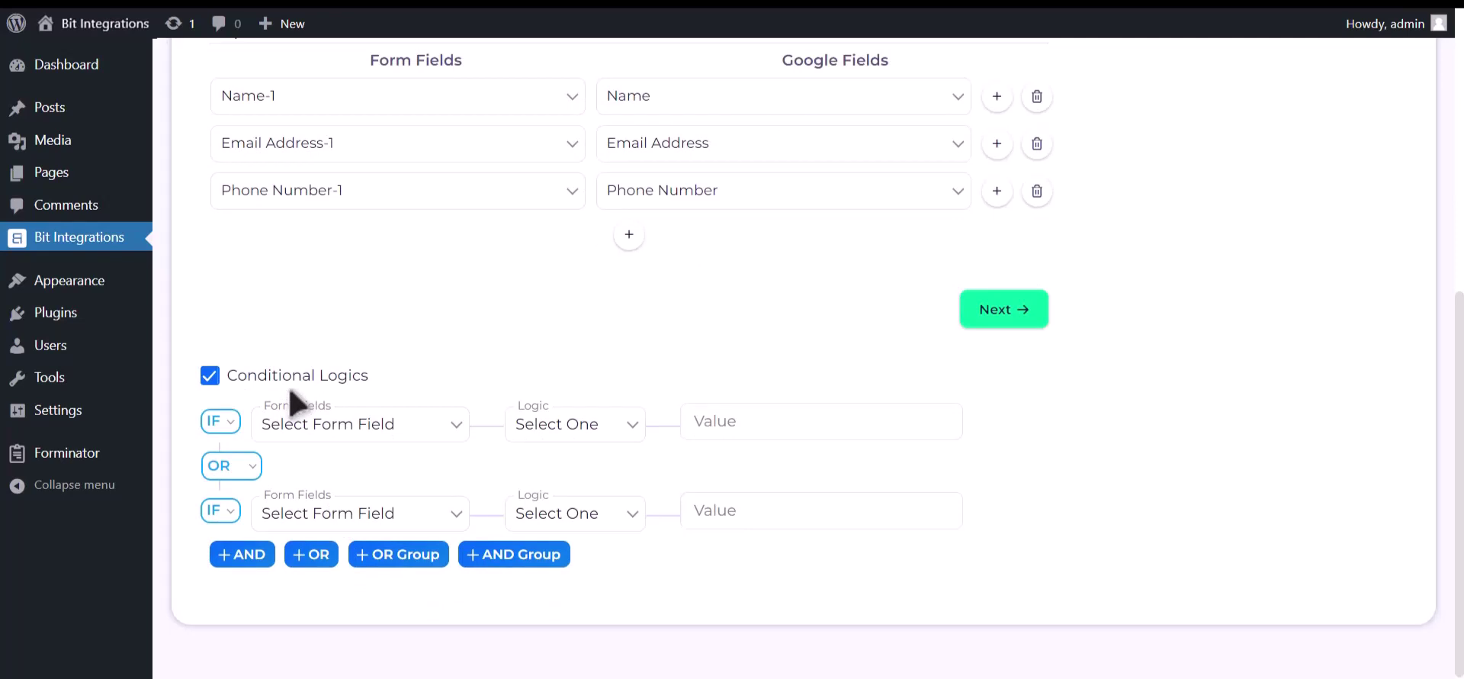
left_click(292, 386)
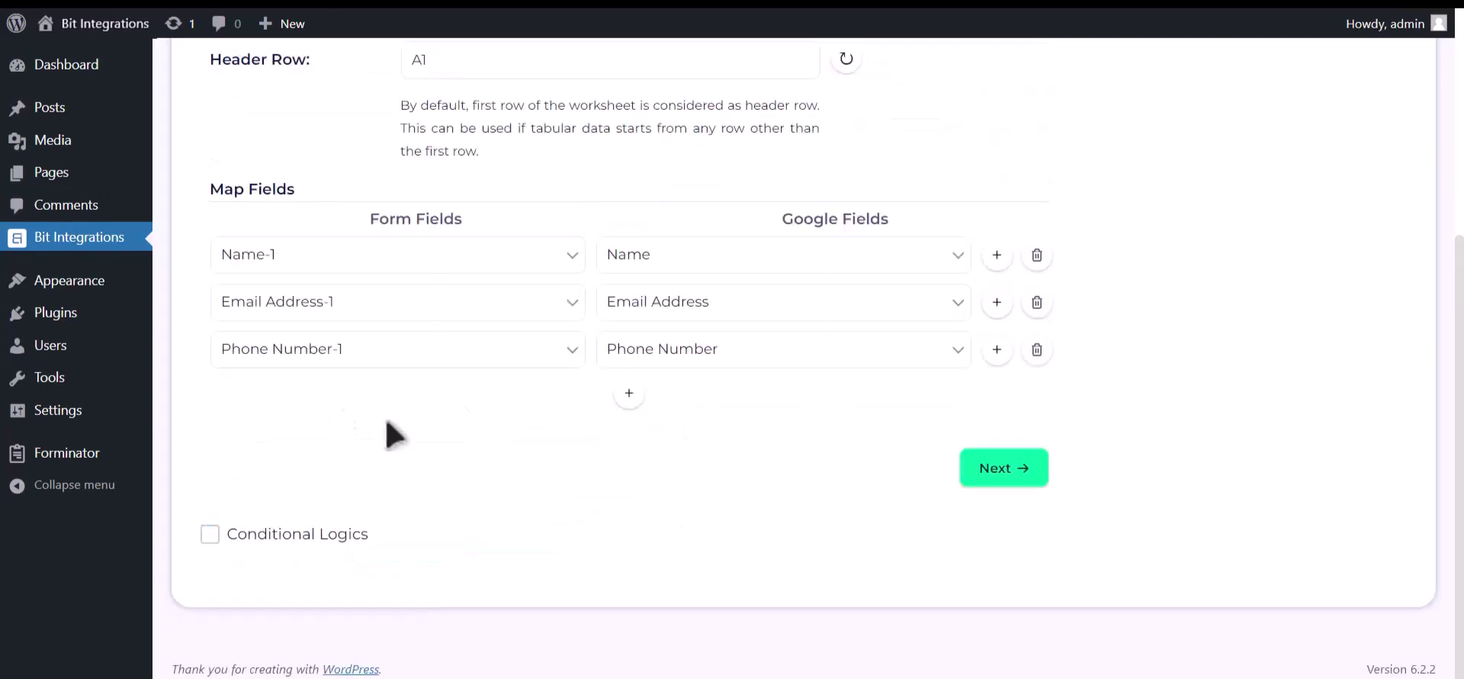
left_click(1002, 468)
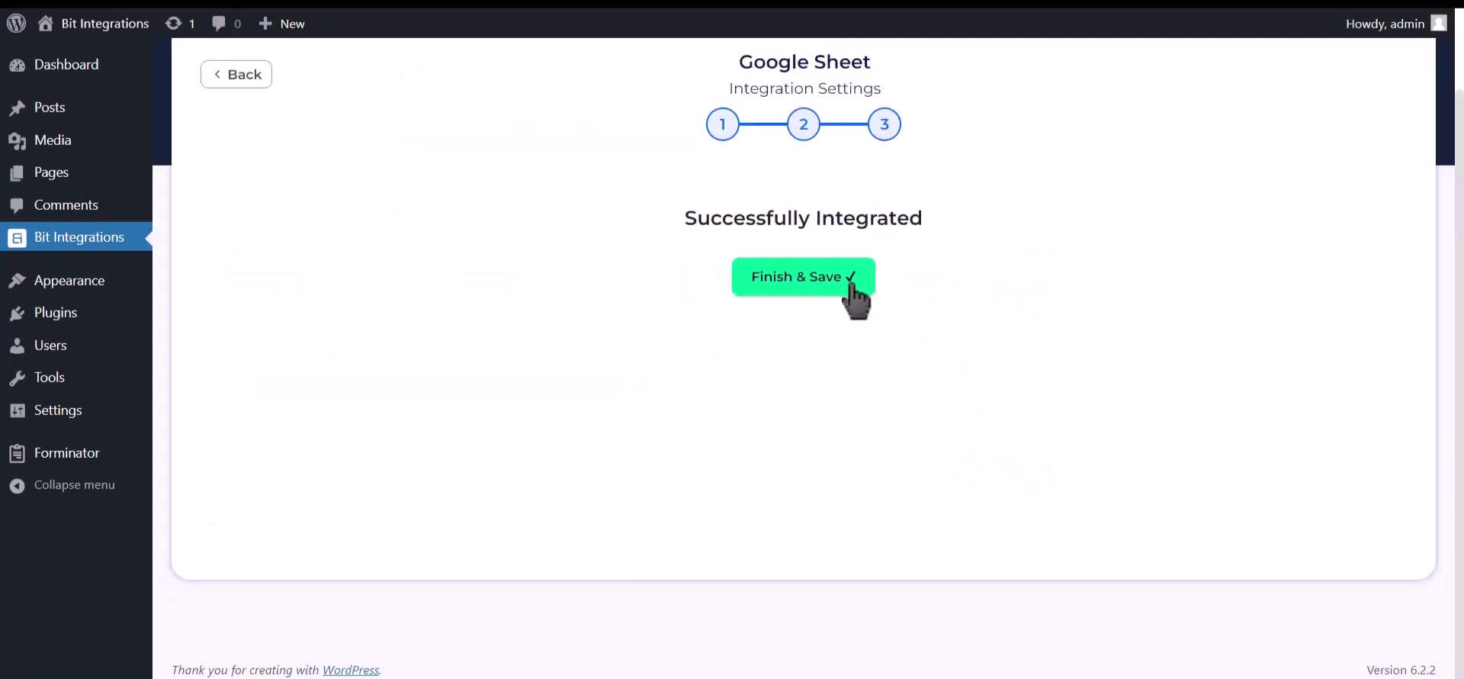
Save the integration, then submit a test form entry with a name, email and phone number.
left_click(853, 286)
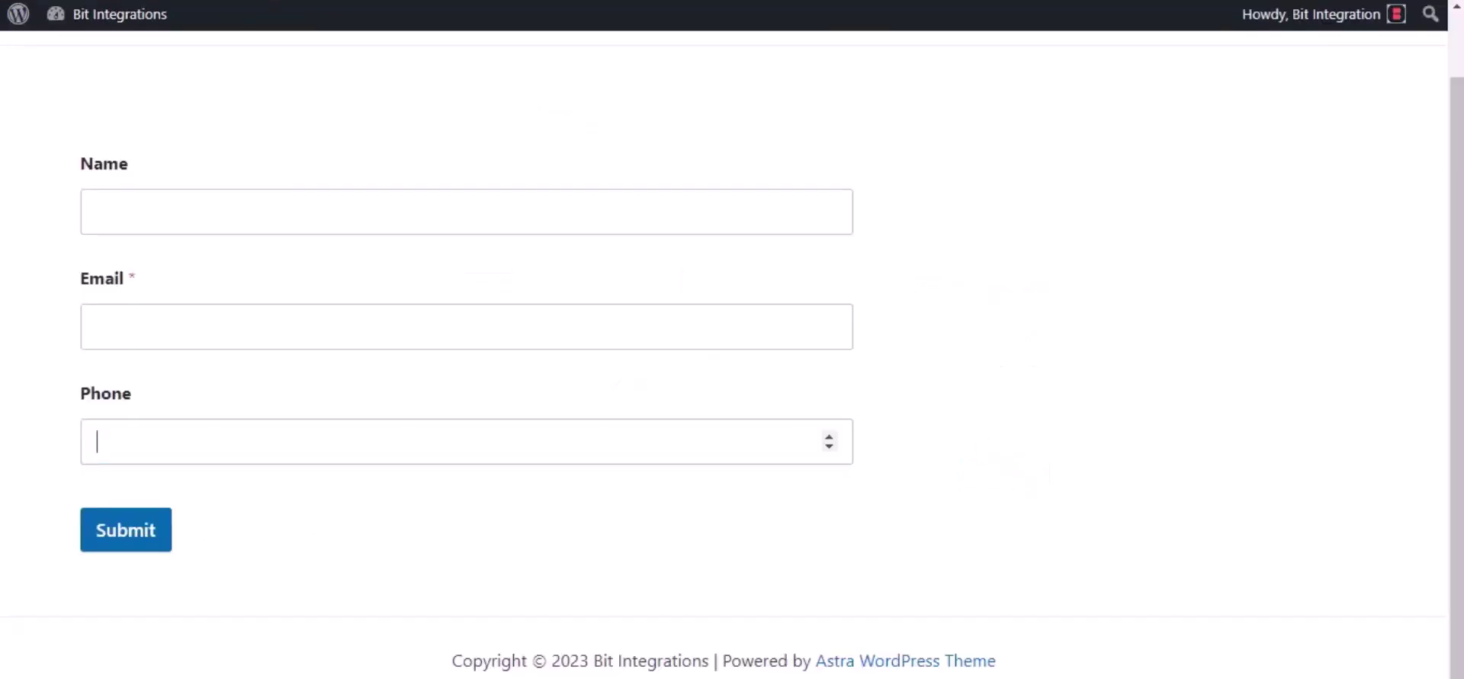
left_click(164, 198)
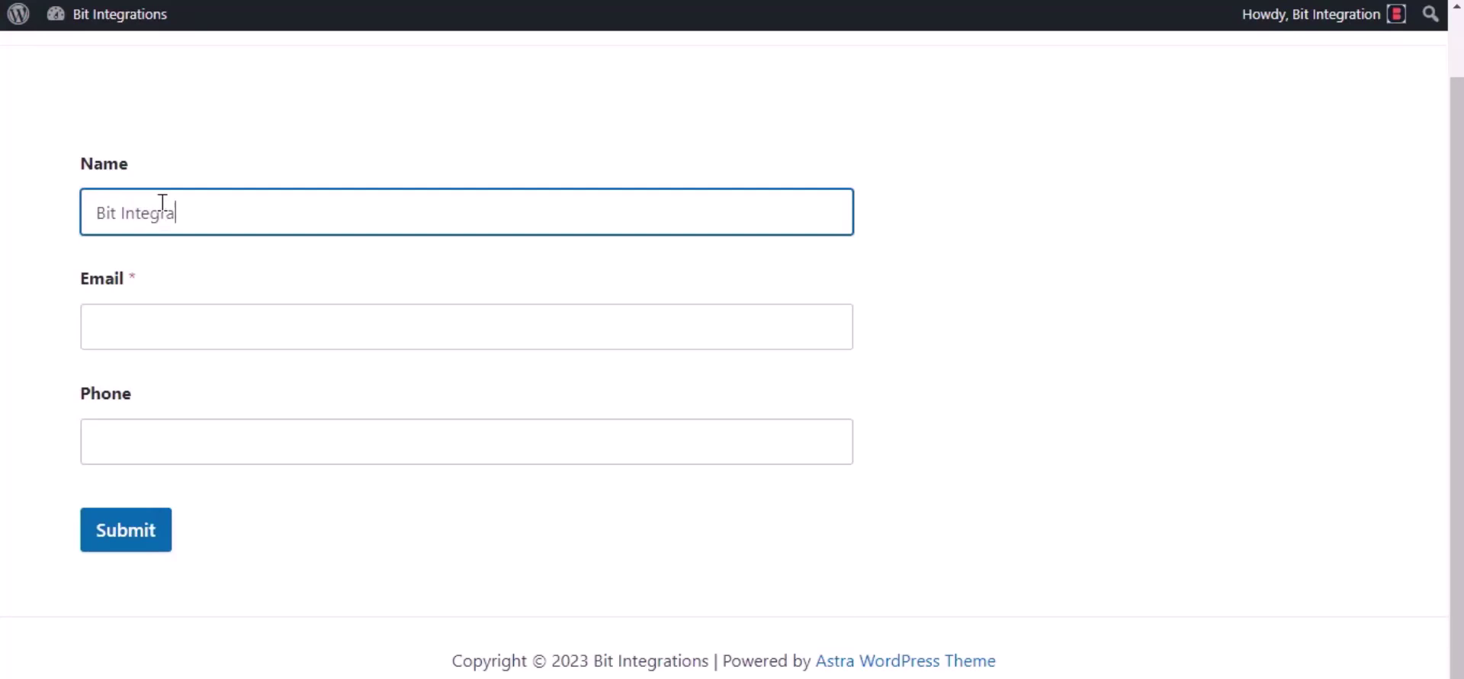
left_click(141, 316)
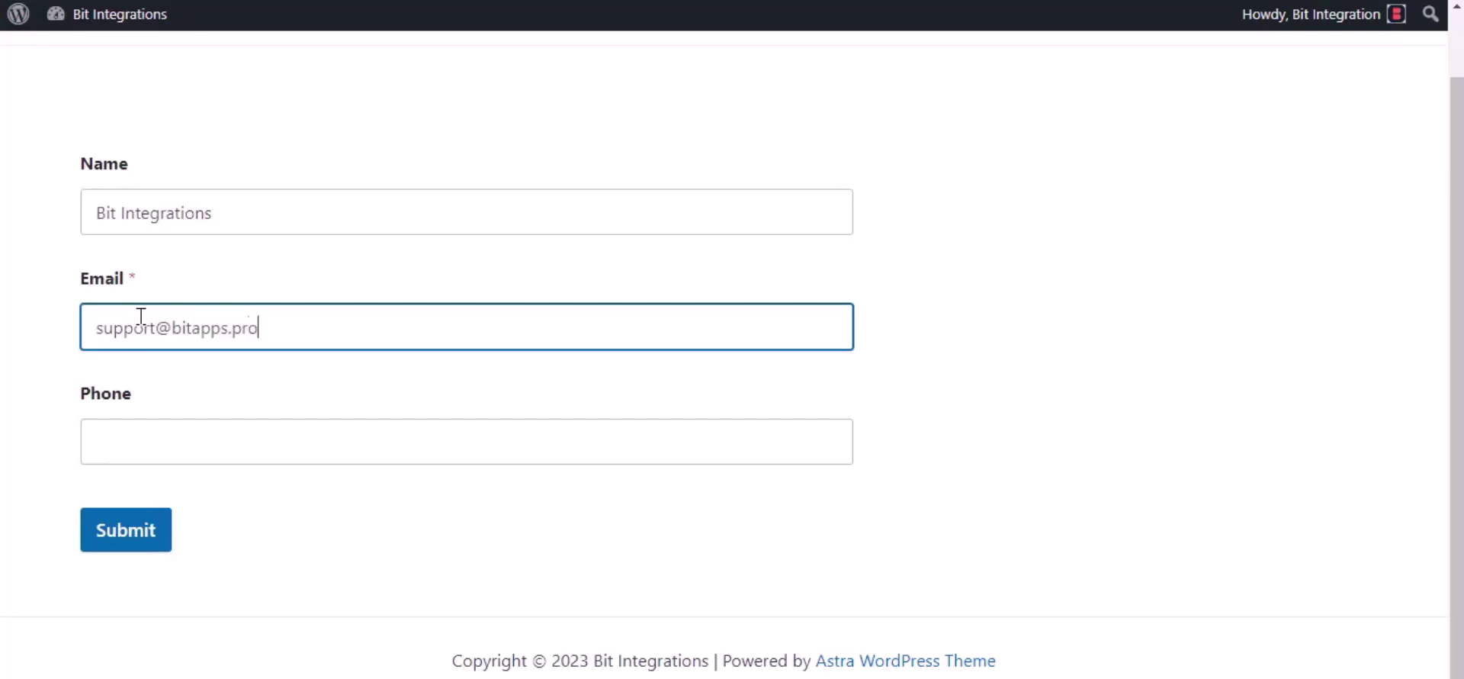
left_click(176, 454)
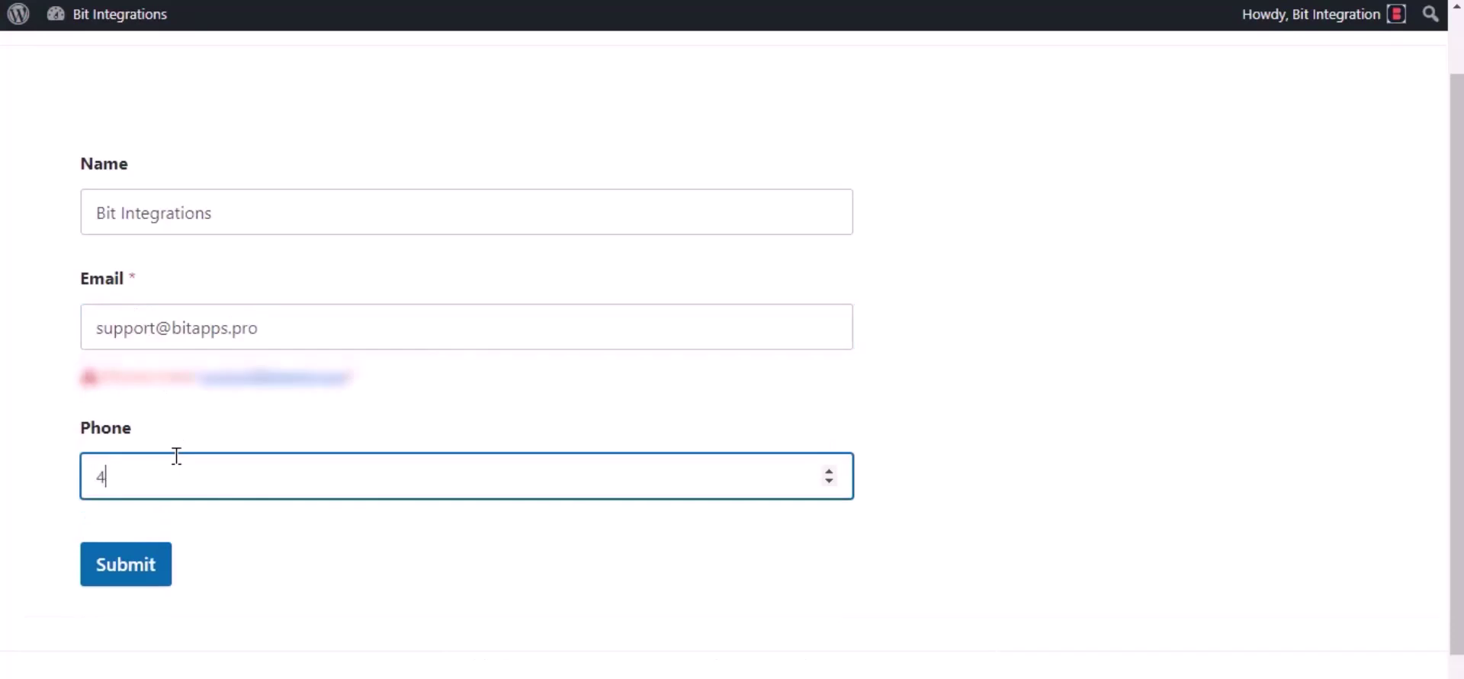
type("444555666")
left_click(125, 576)
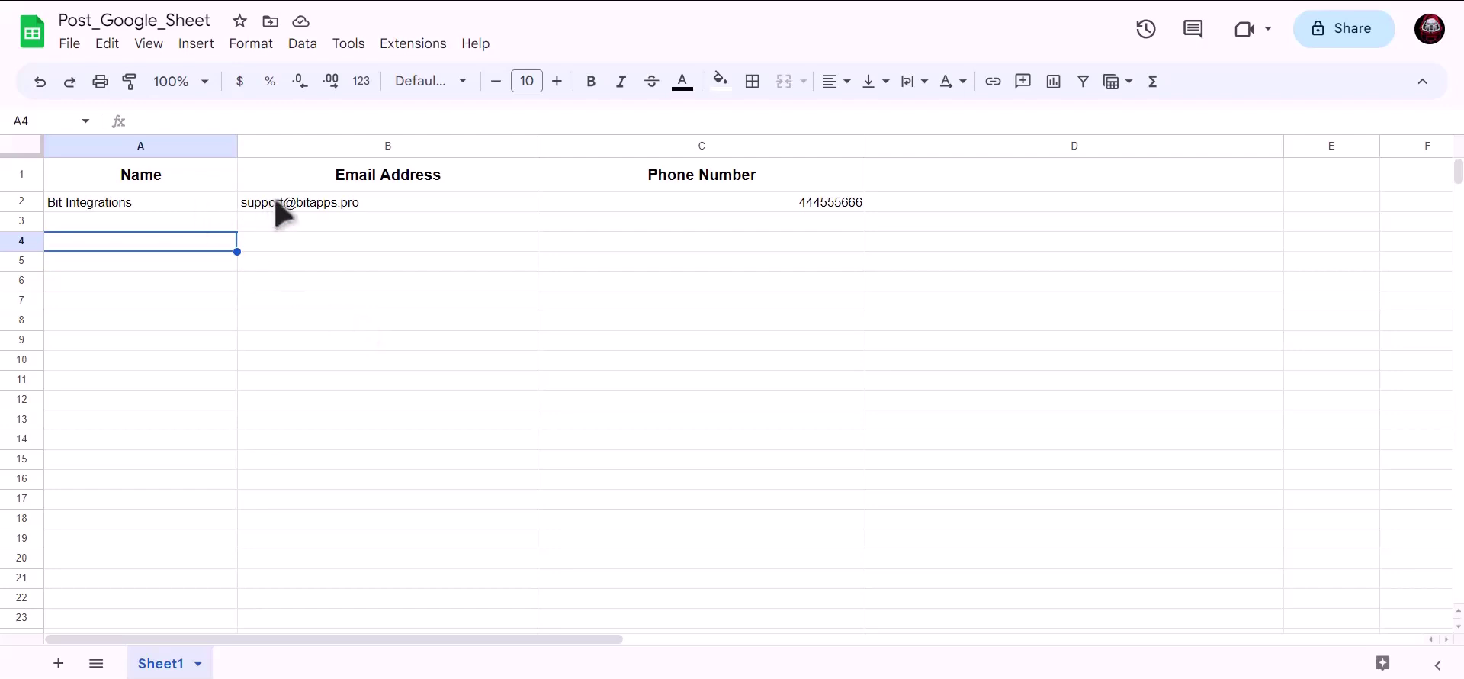
key("Up")
key("Up")
key("Right")
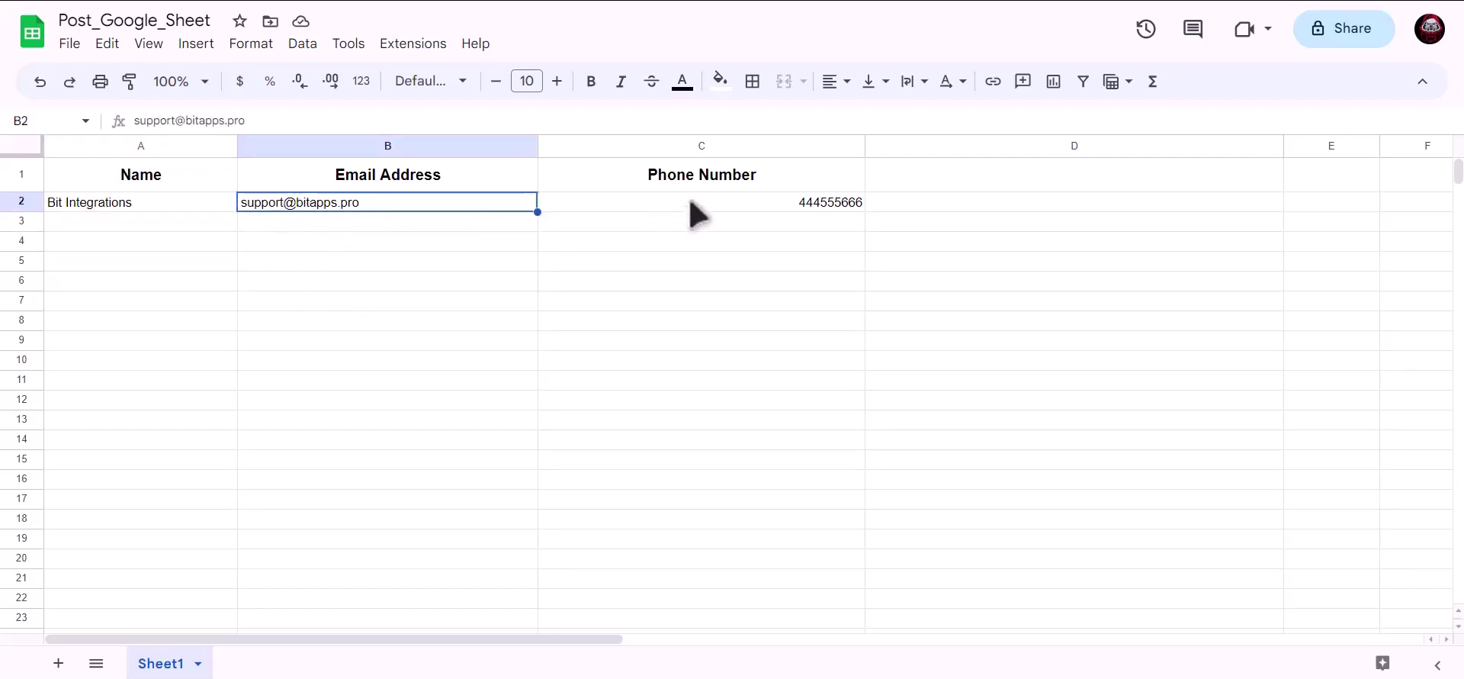